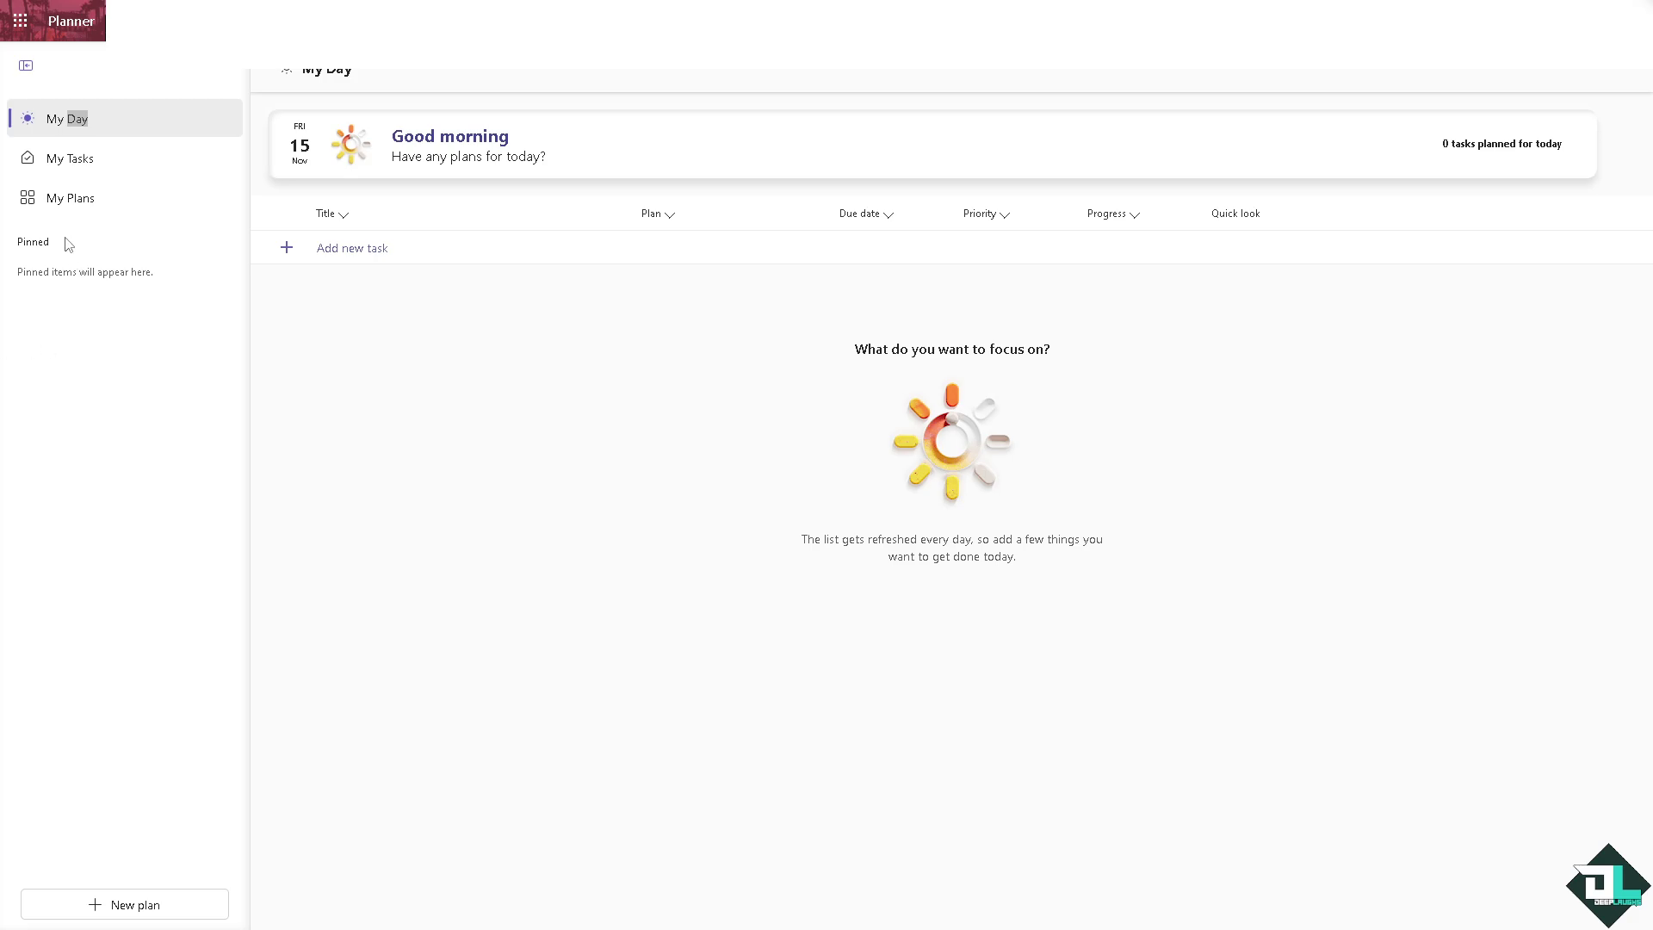
Open the 'How to Reorder Tasks in Microsoft Planner' plan from My Plans in Grid view
click(82, 202)
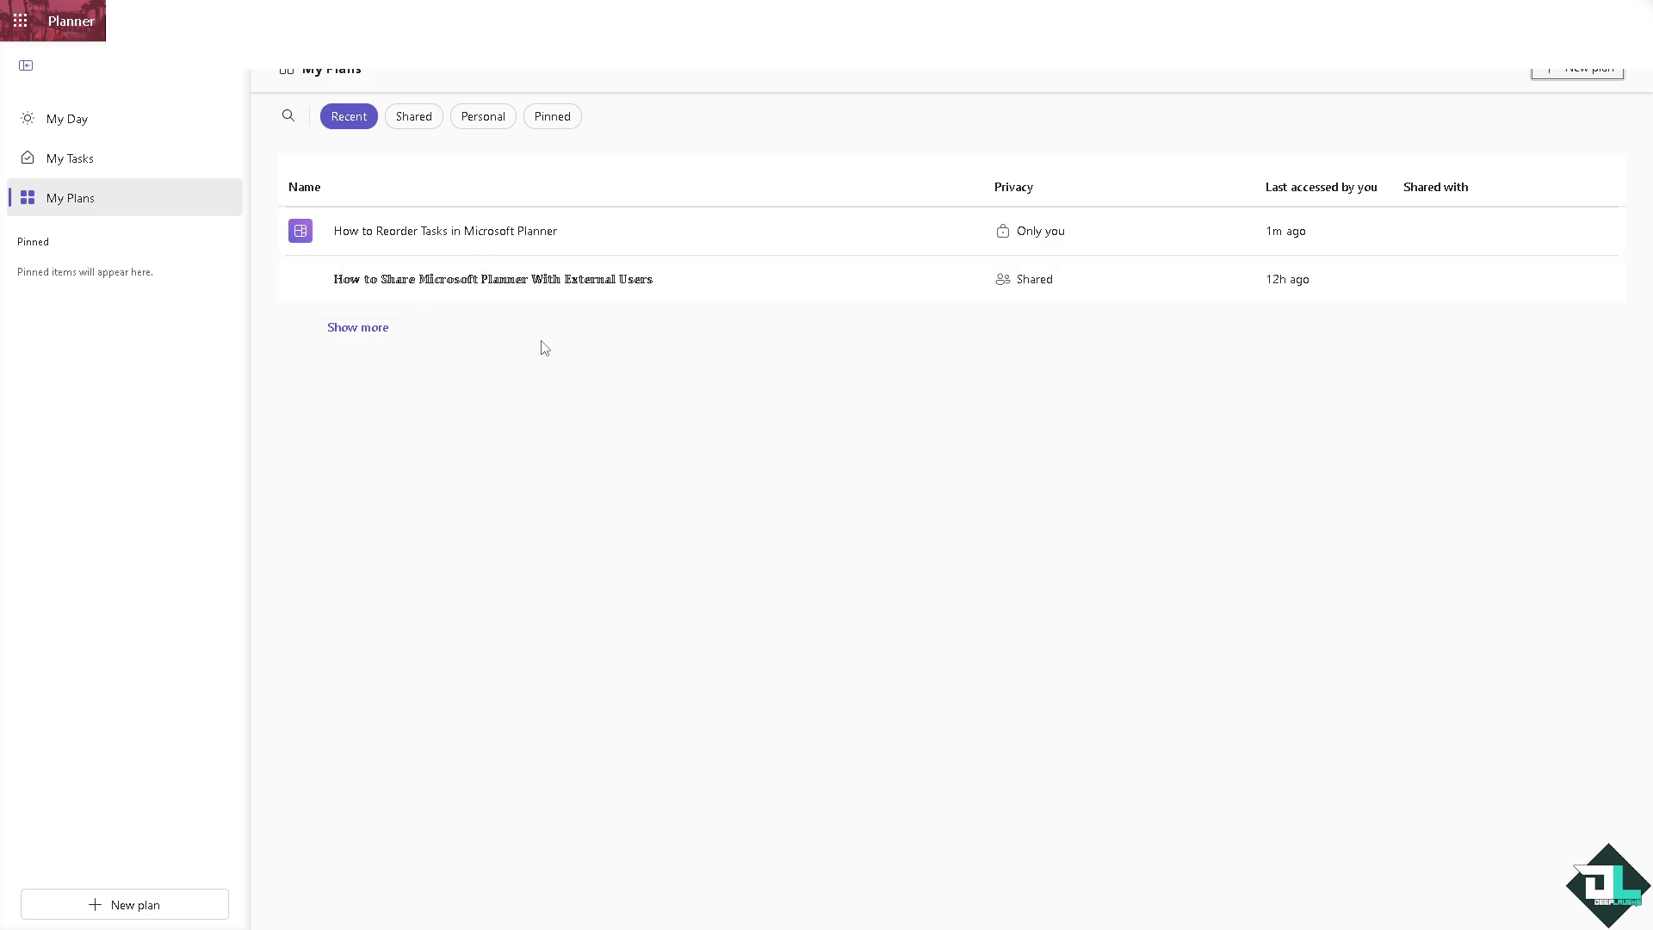
mouse_move(504, 235)
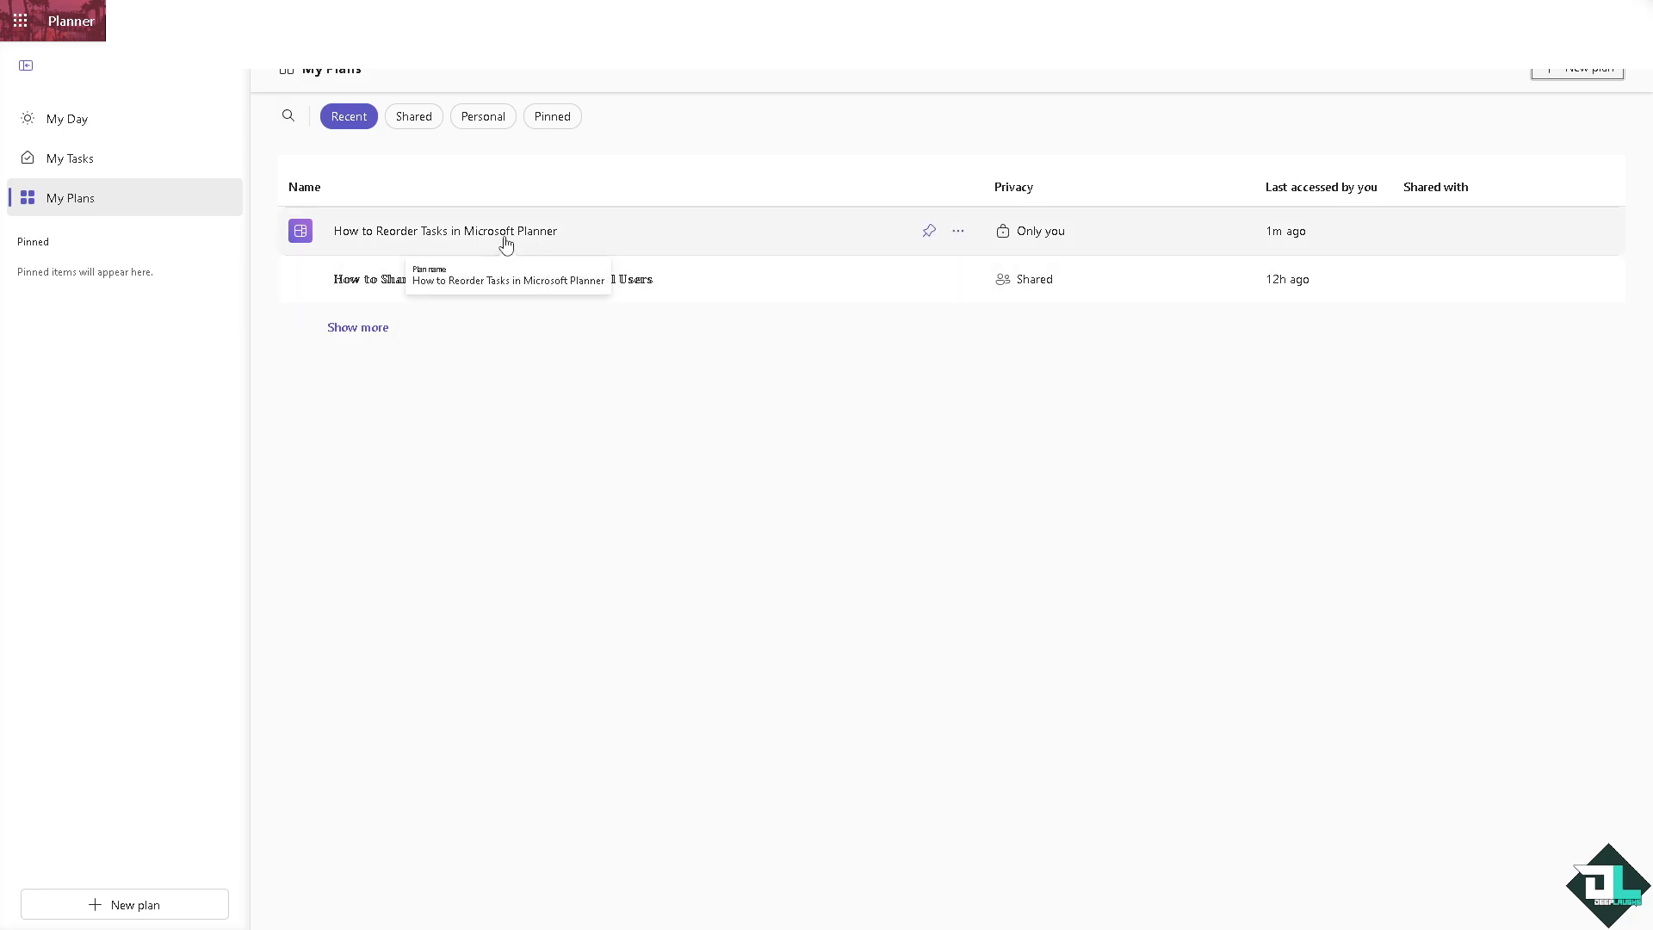
click(516, 235)
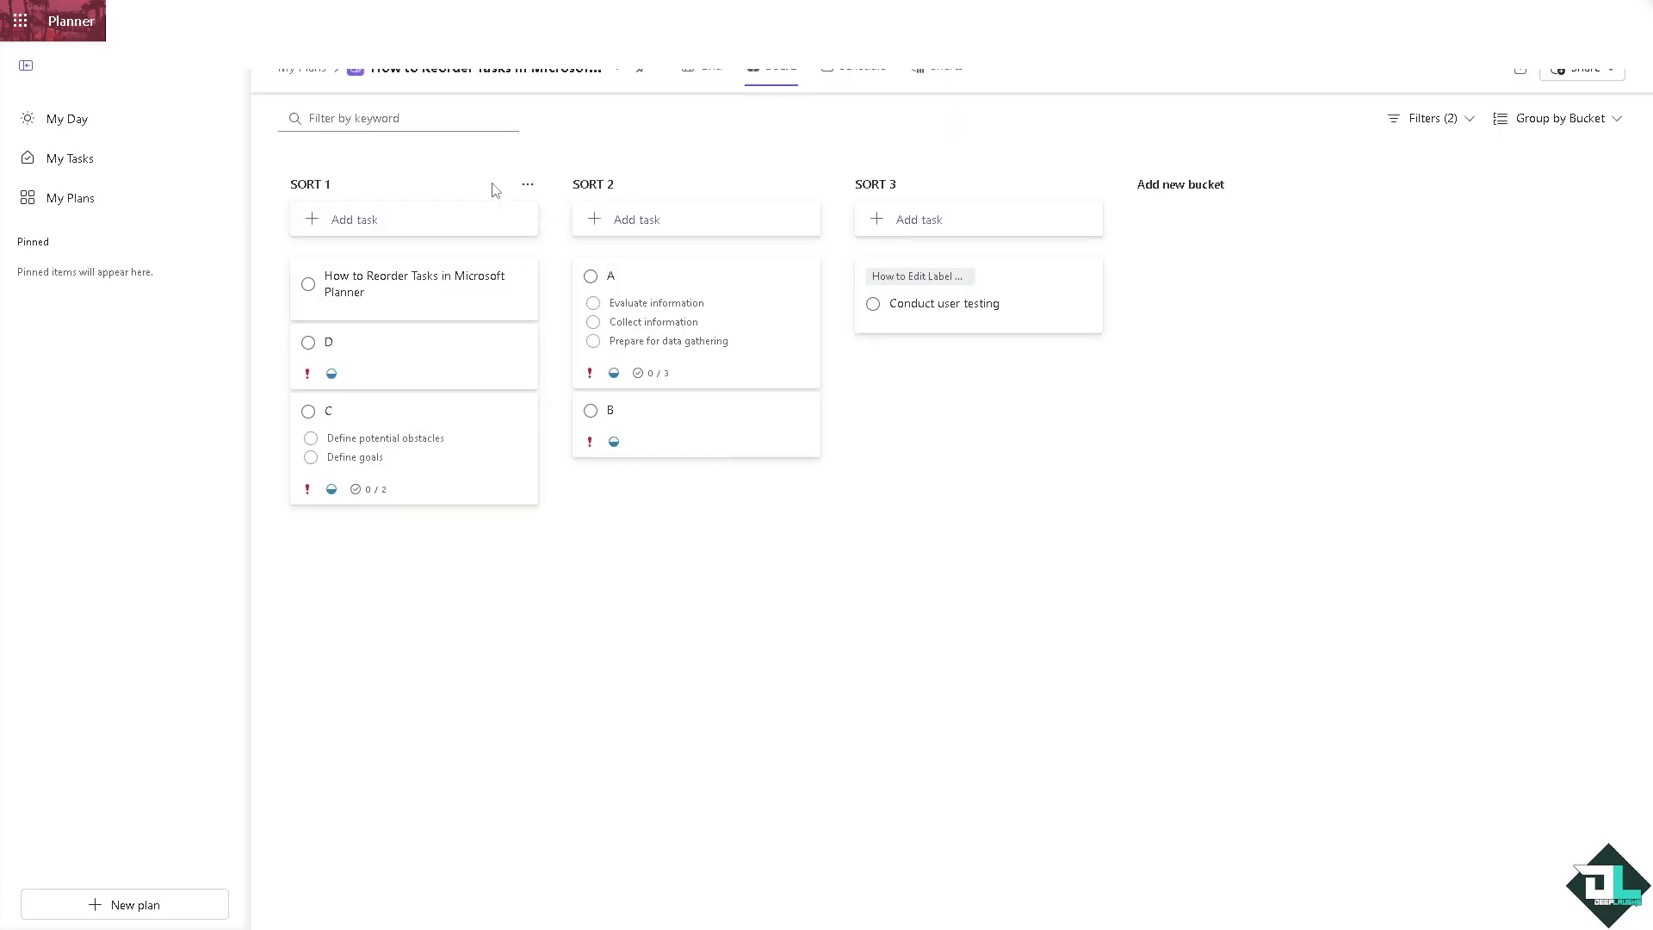
click(705, 70)
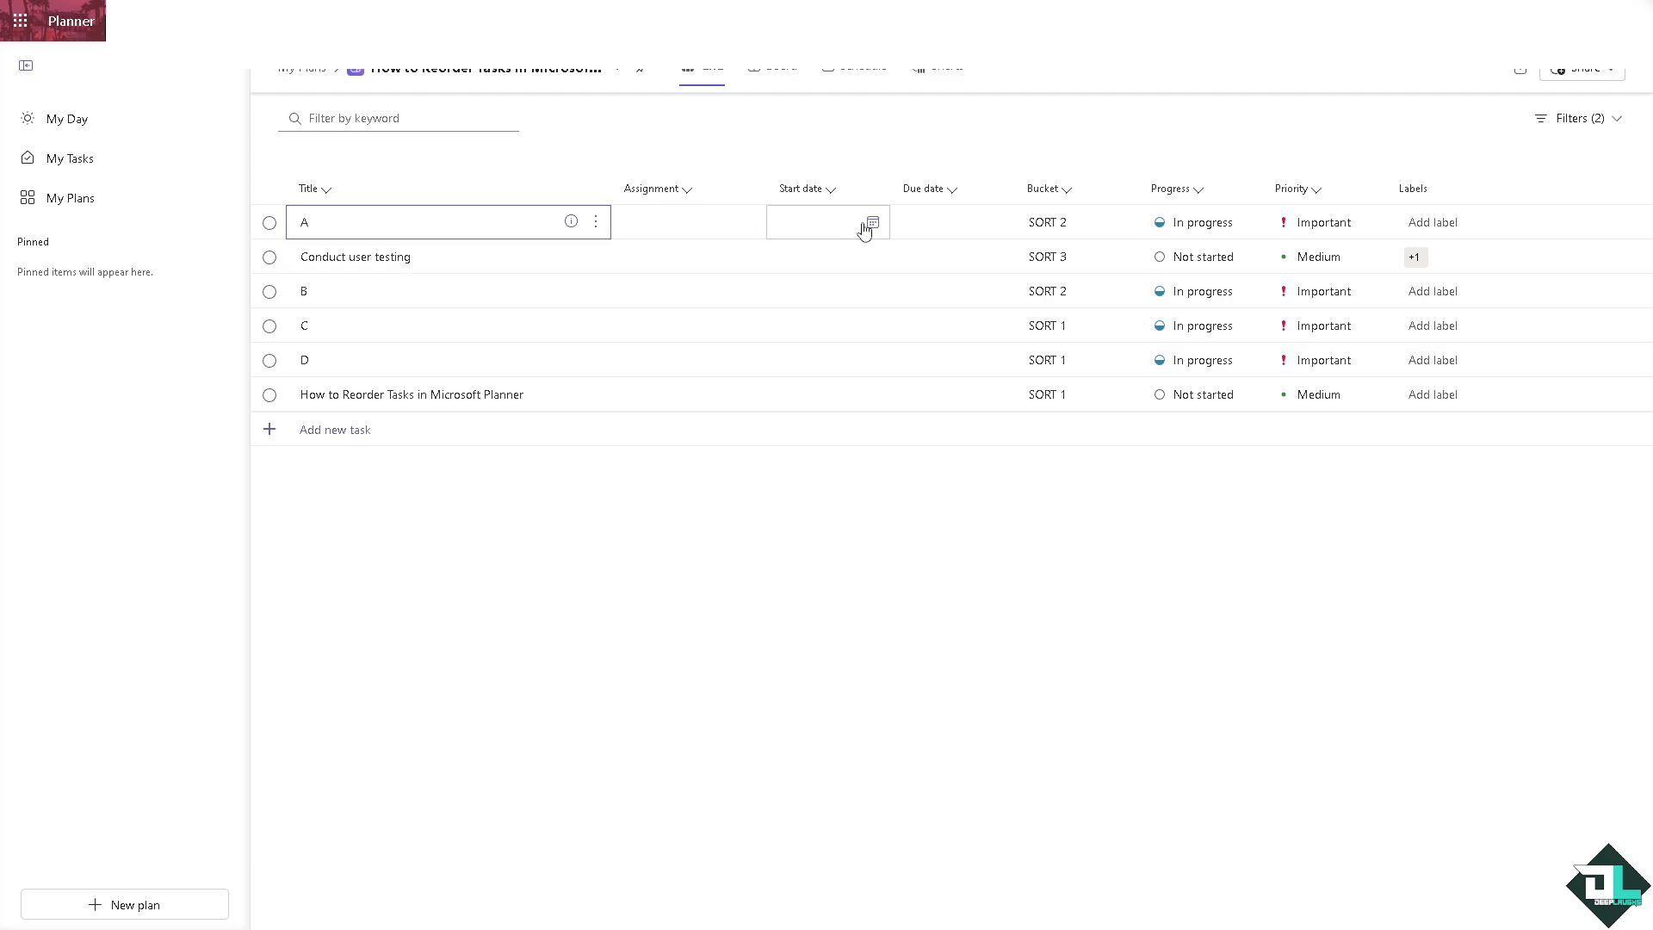
Sort by due date ascending and date C 11/21, D 11/29 and A 11/30/2024
click(930, 190)
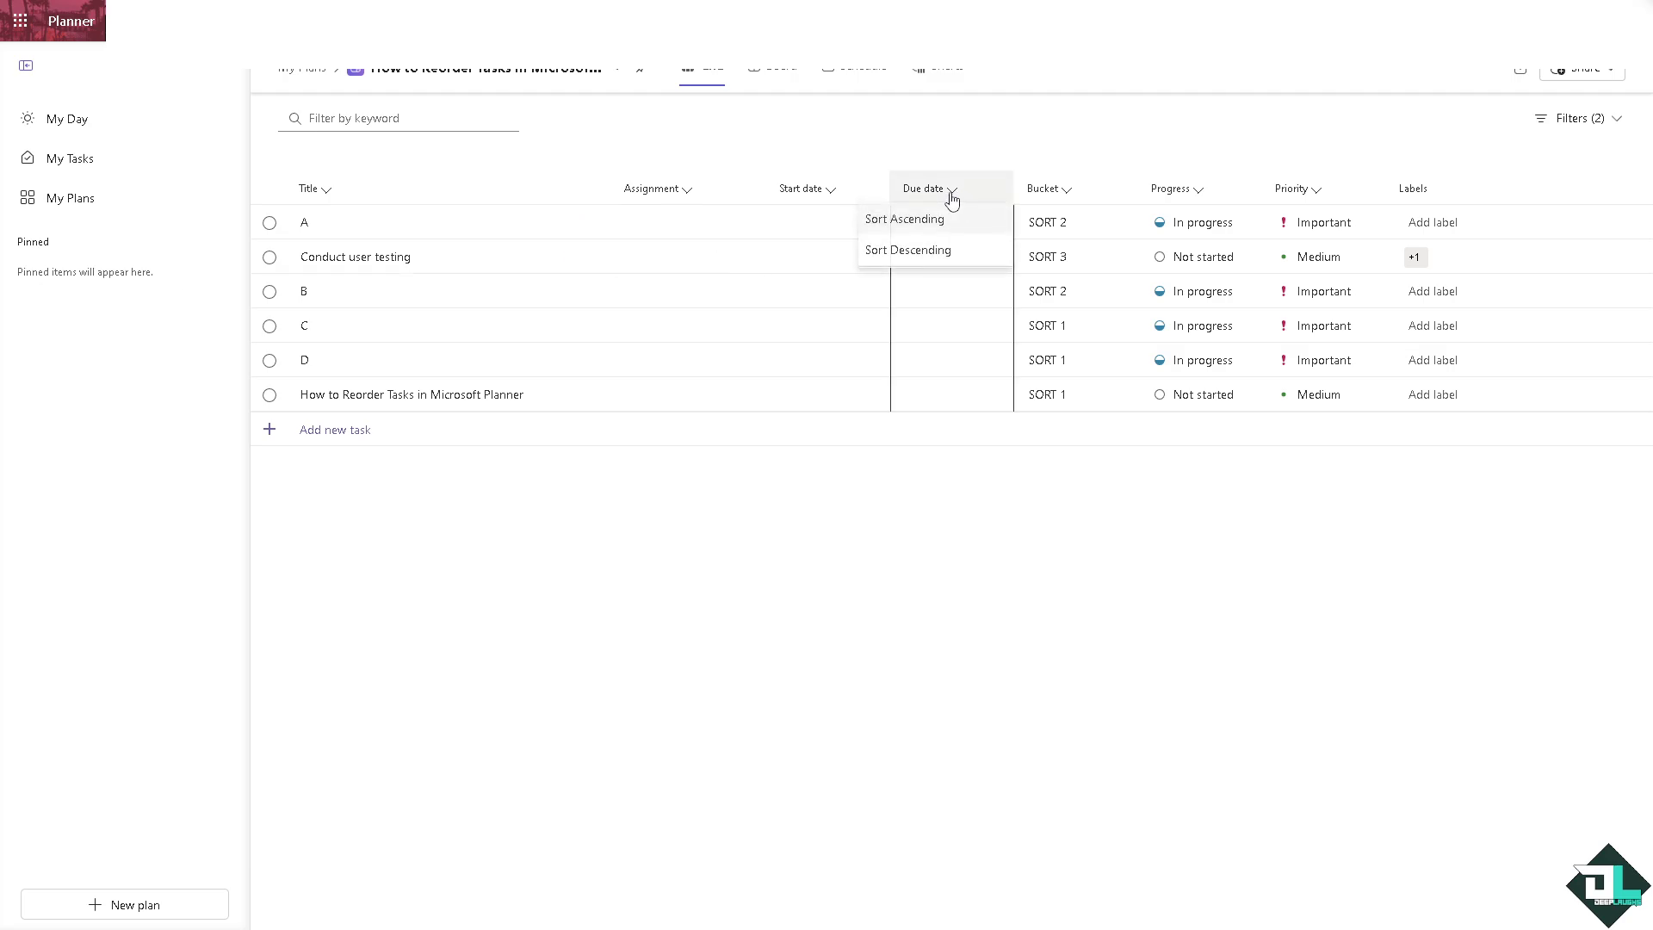
click(905, 222)
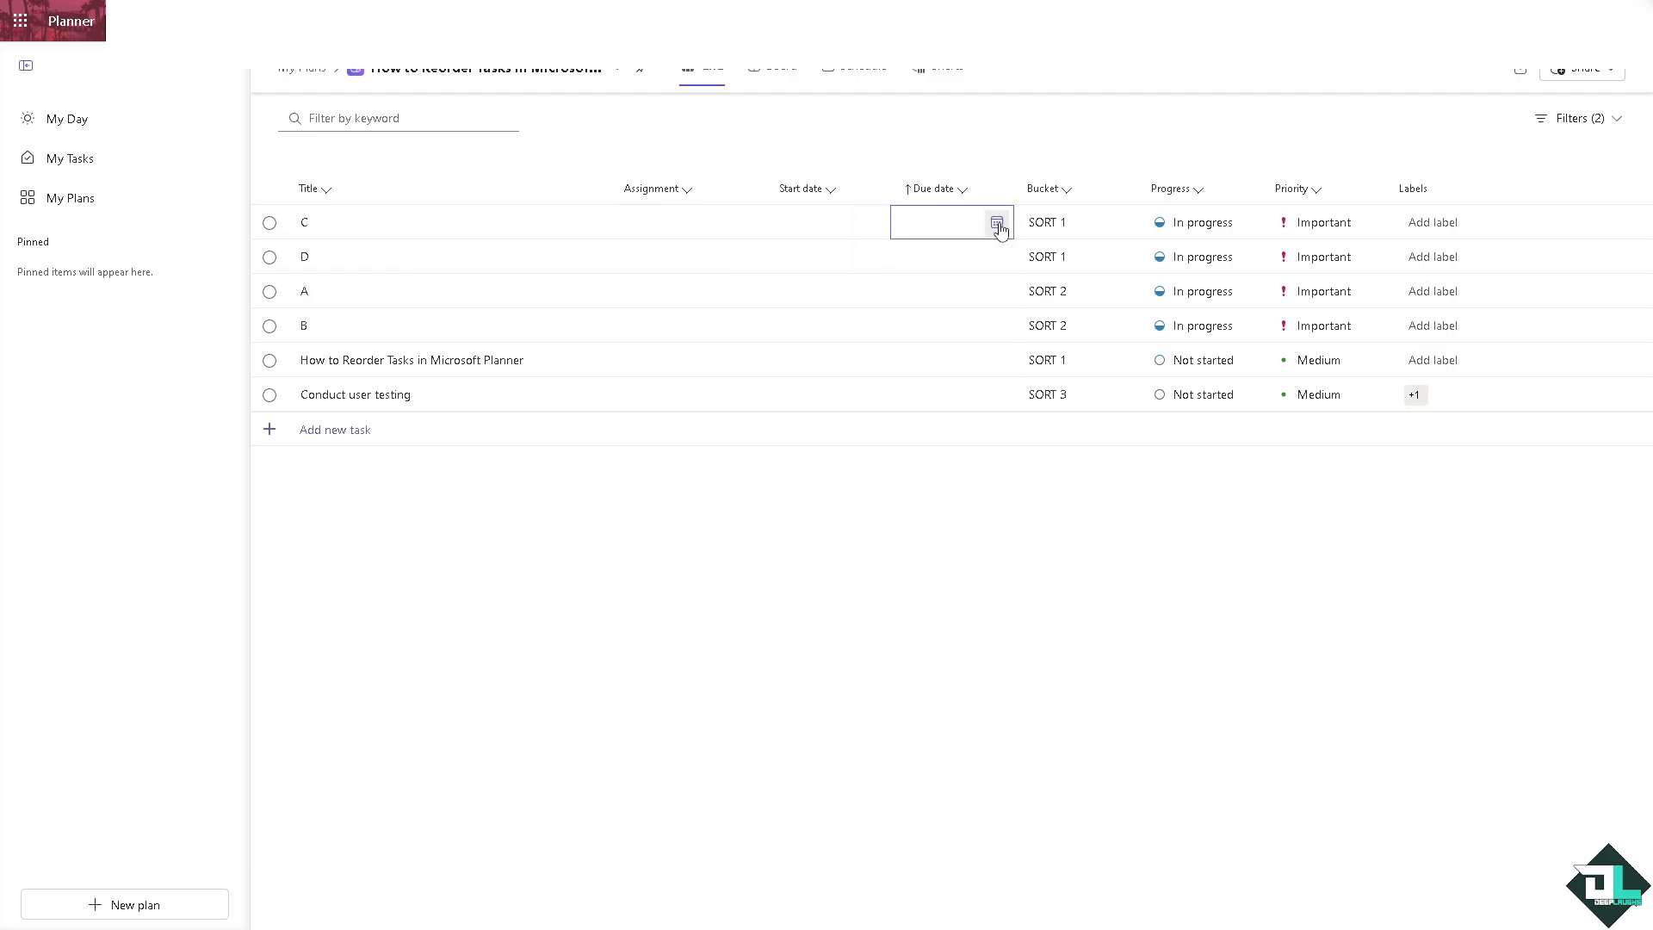
click(998, 223)
click(1009, 389)
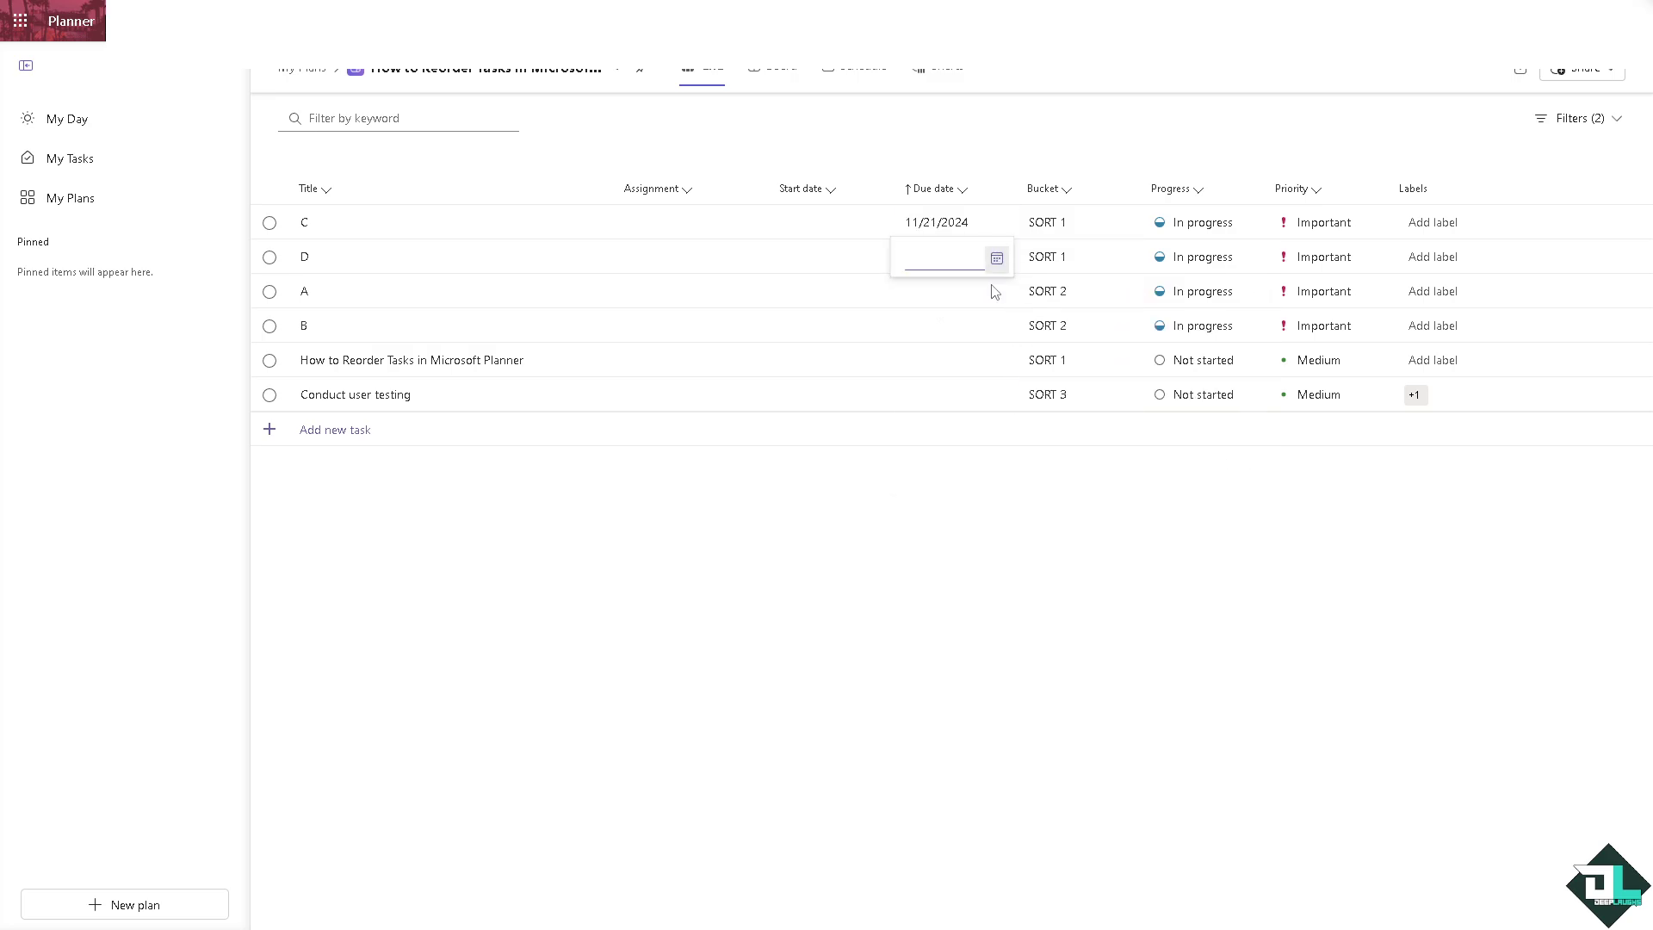
click(997, 258)
click(1033, 449)
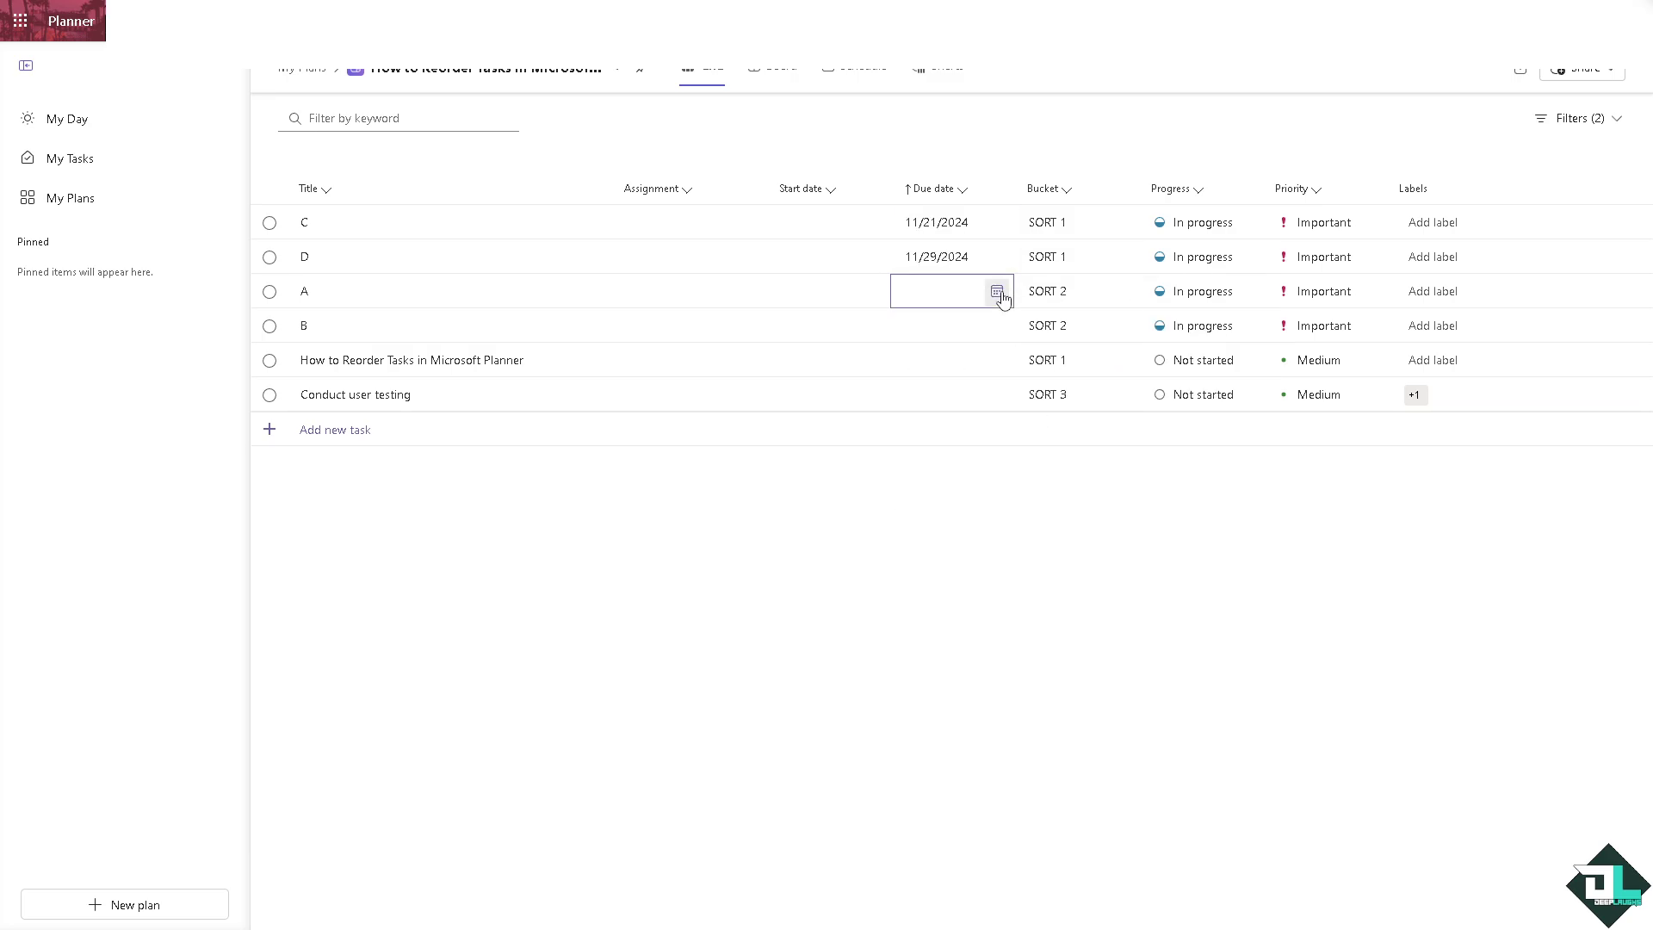
click(997, 290)
click(1061, 493)
Date B 12/25 and the plan-title task 12/28/2024, then sort due dates descending
click(997, 325)
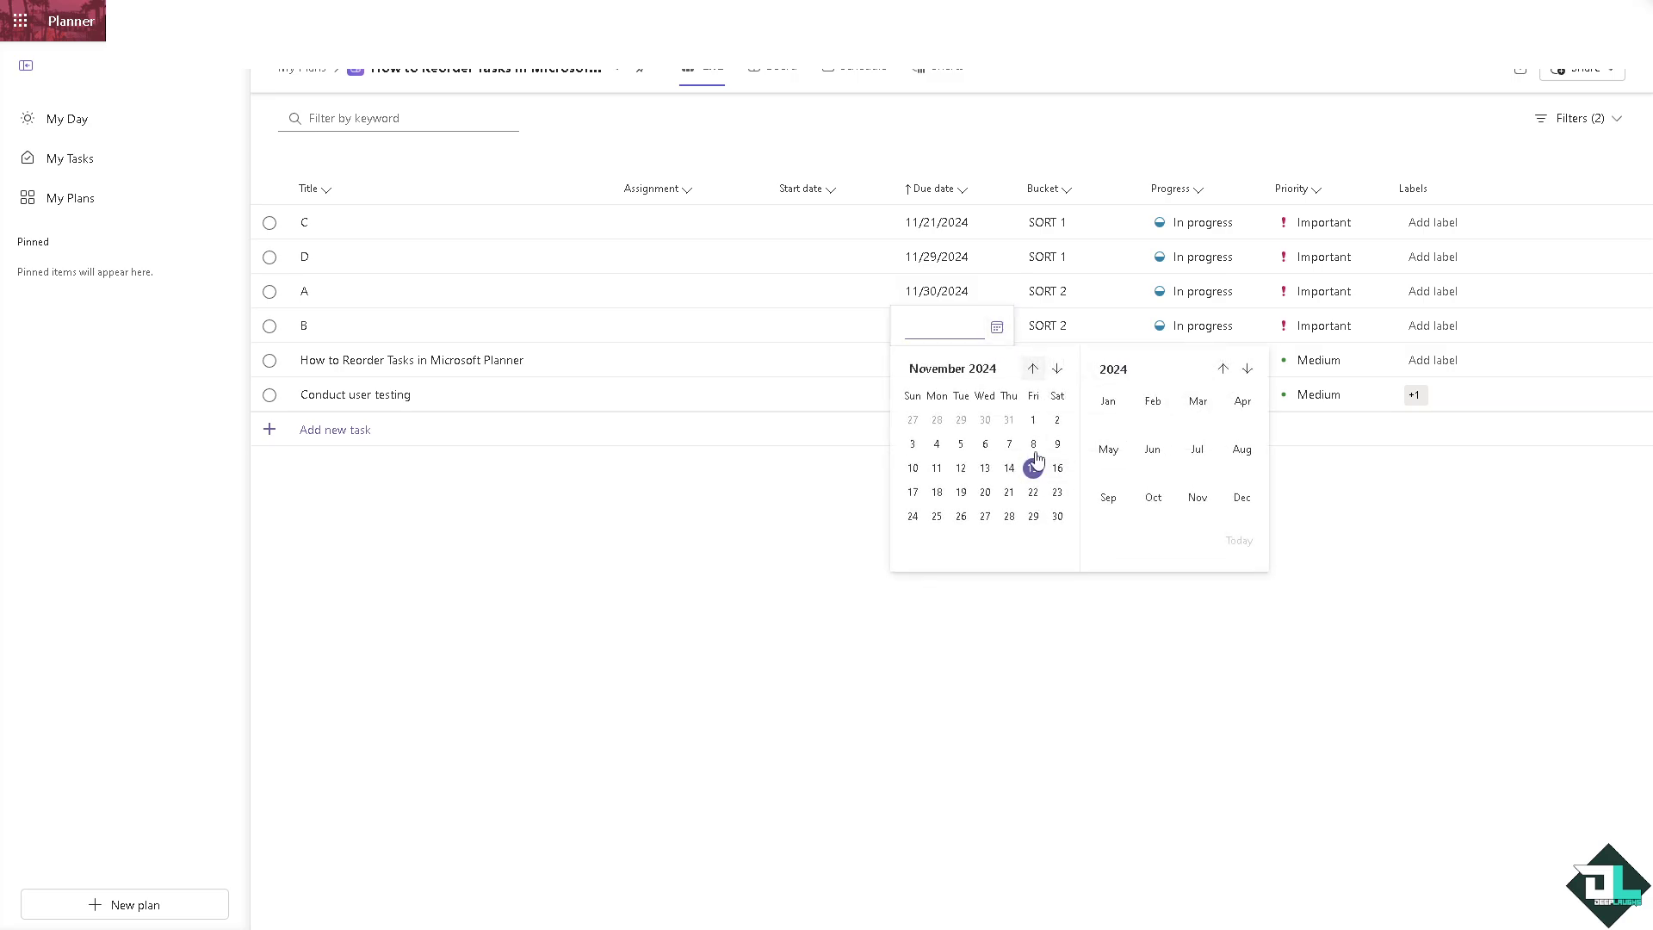
click(1057, 370)
click(987, 493)
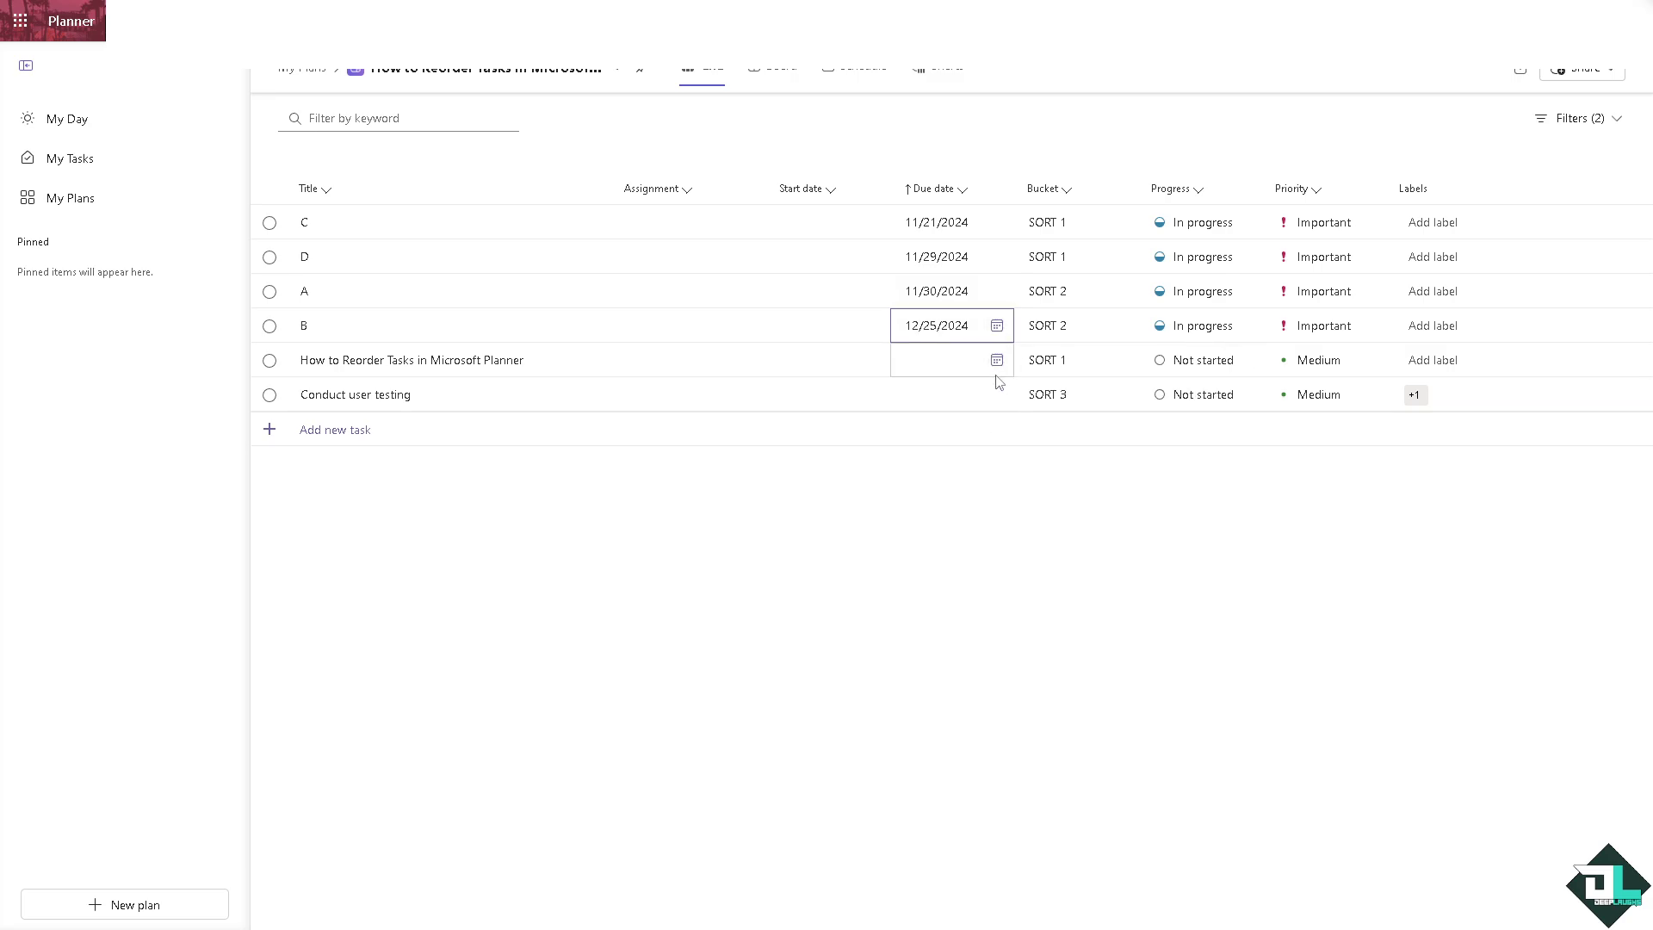
click(997, 361)
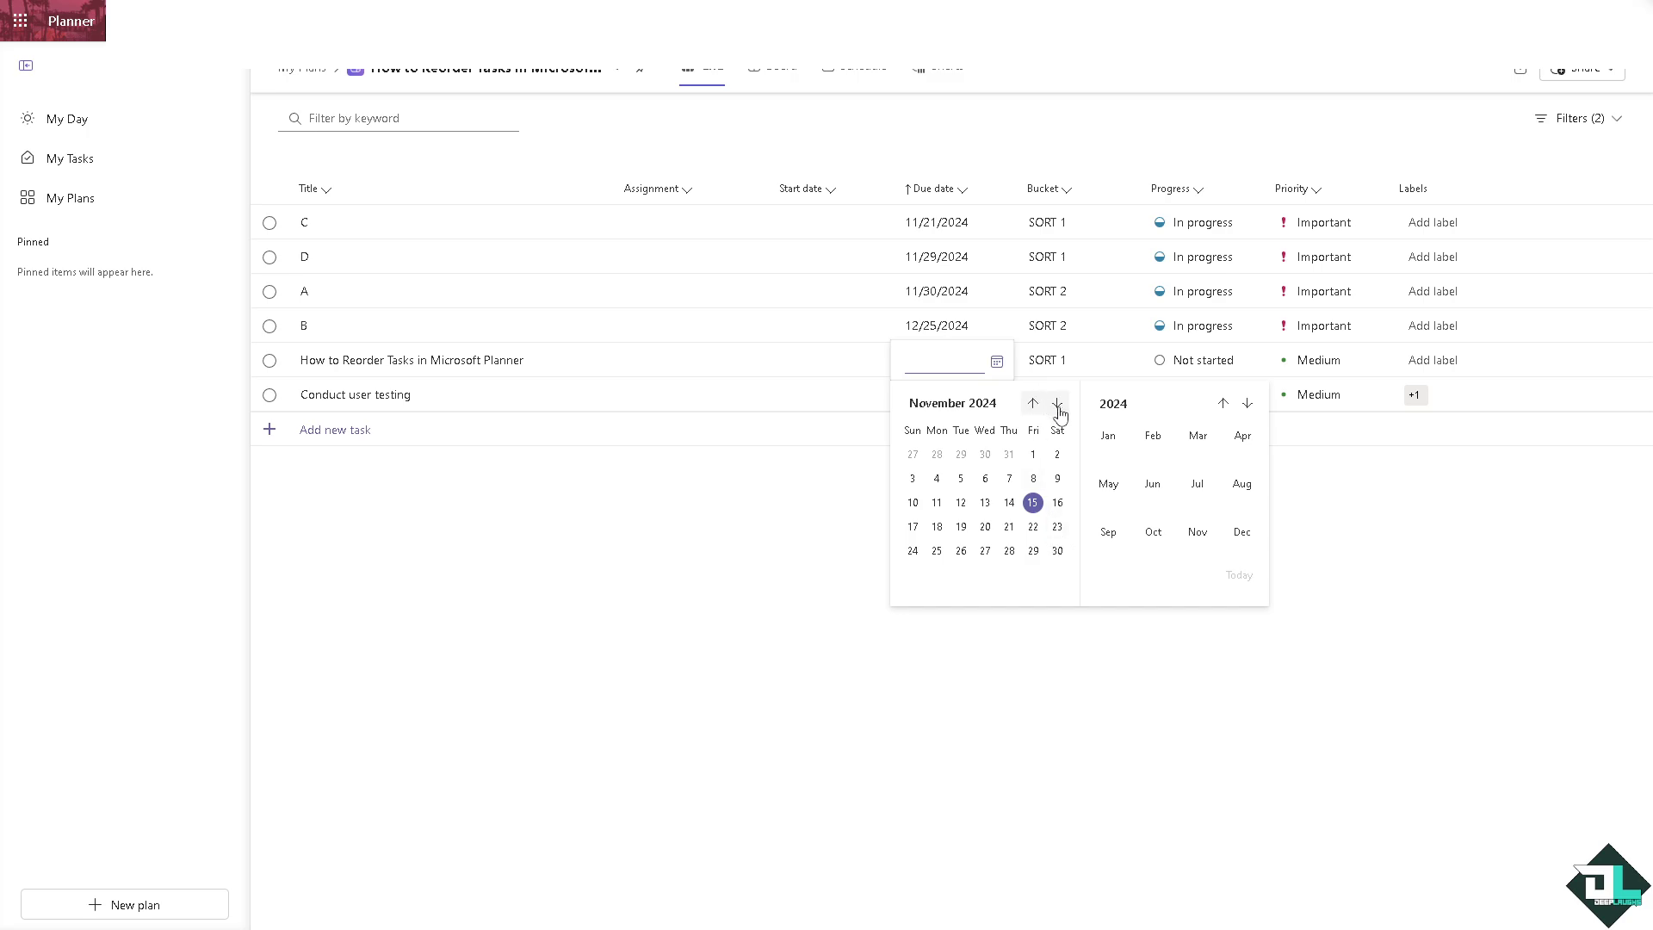
click(1058, 403)
click(1058, 527)
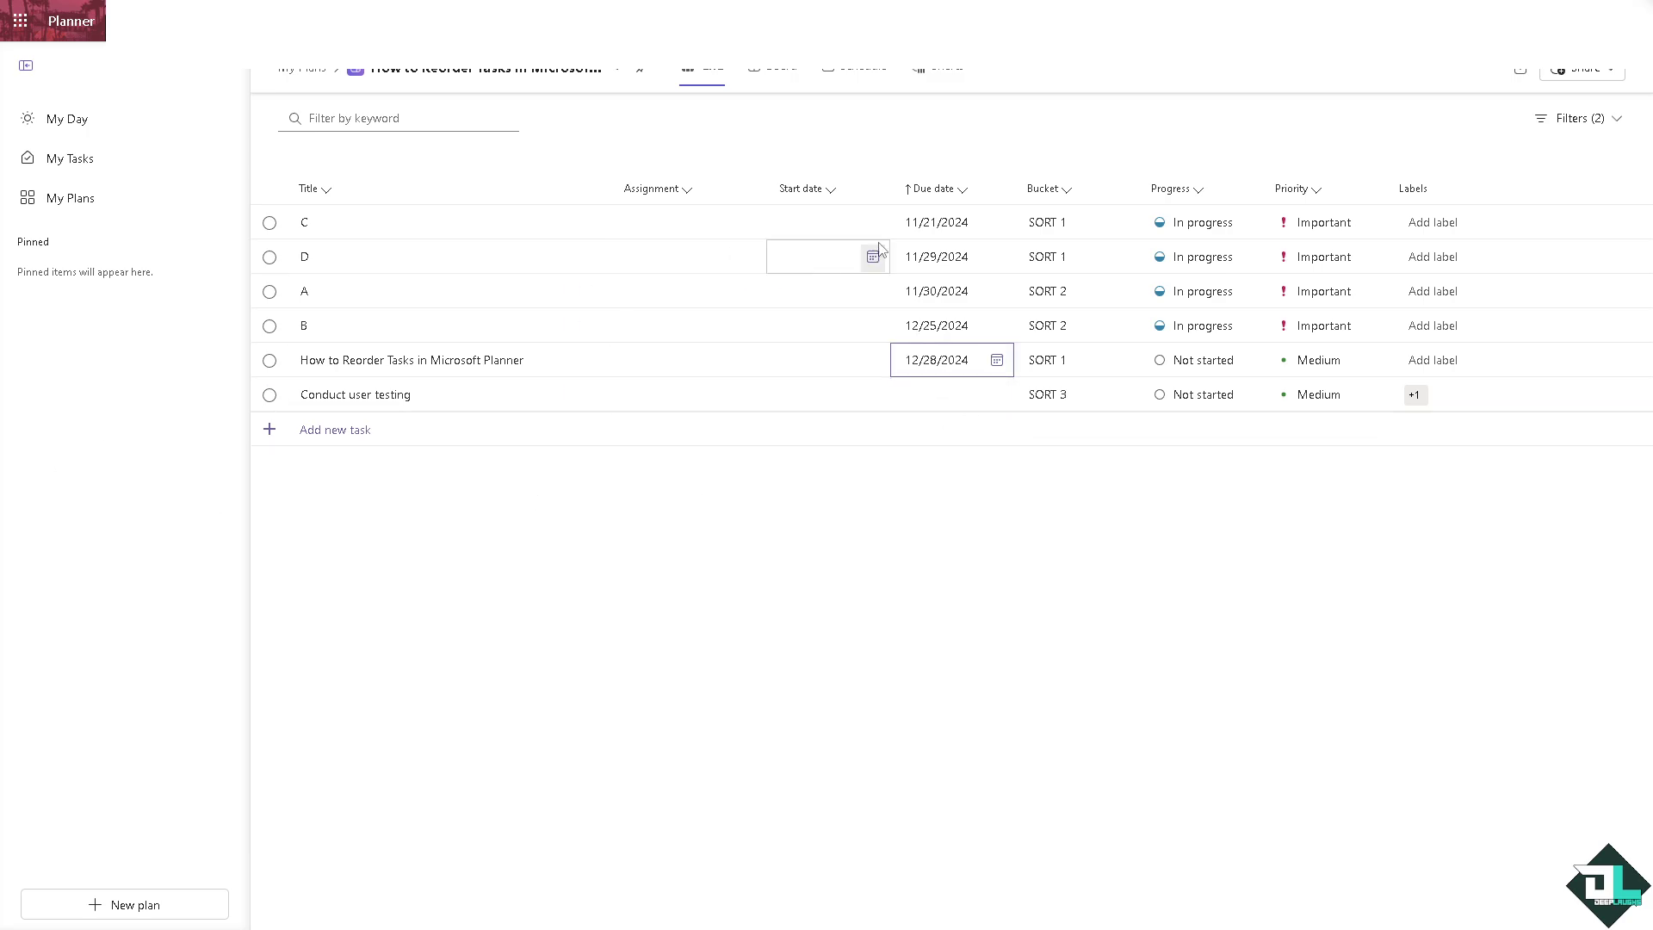
click(959, 189)
click(905, 222)
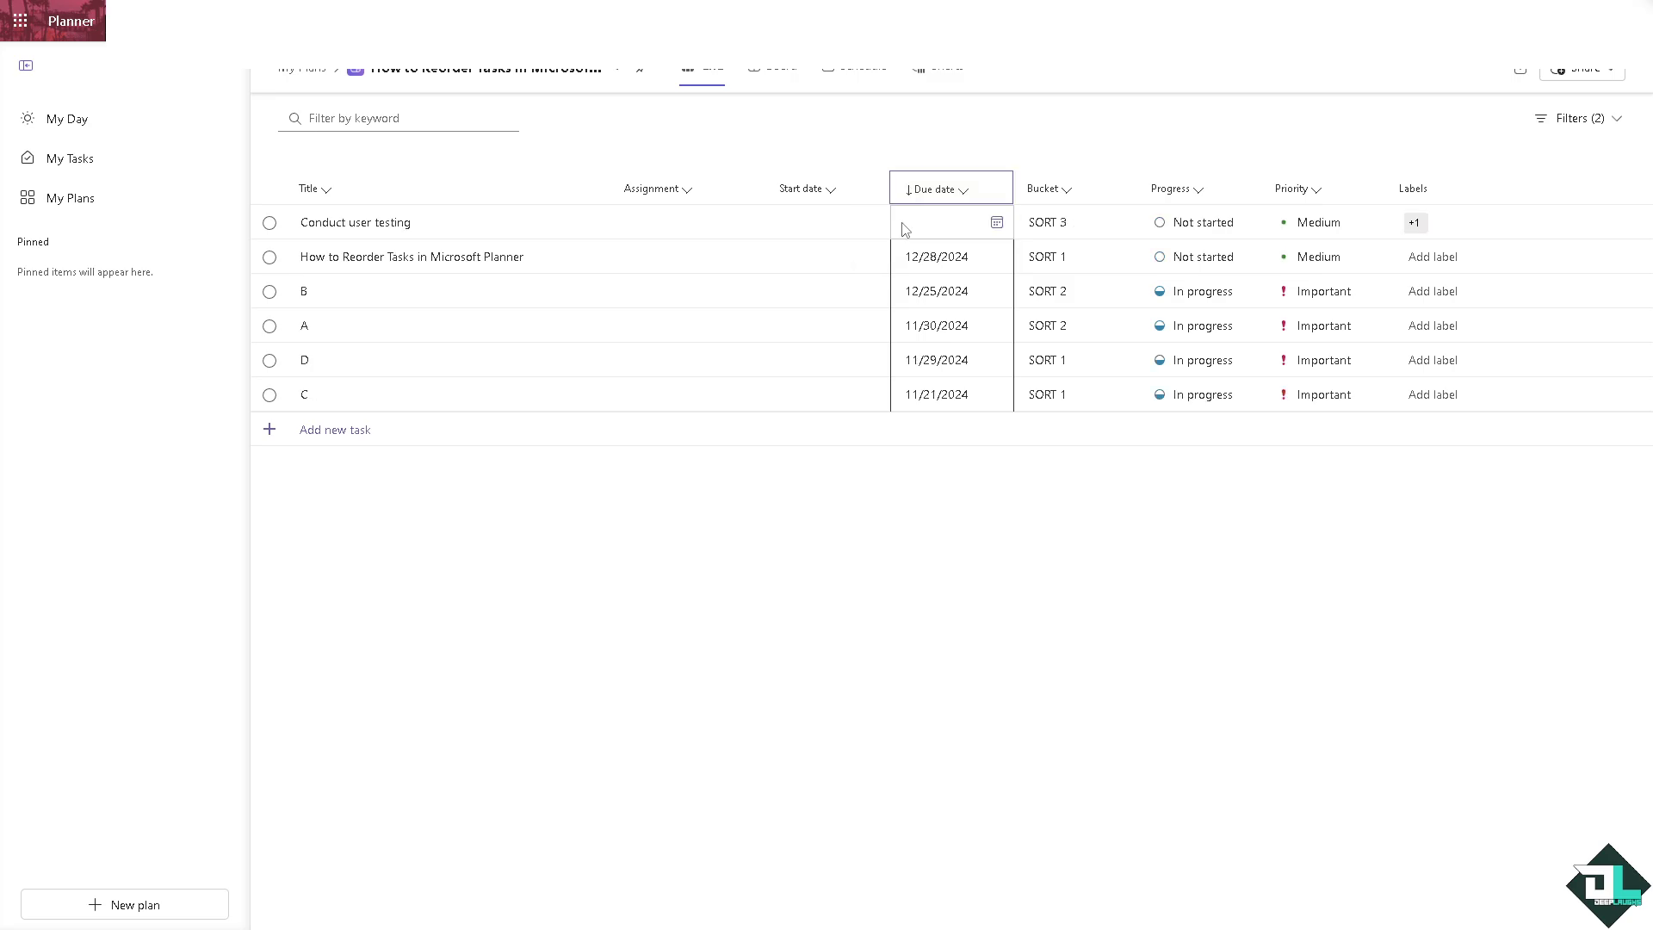
Sort the Bucket column ascending, clear it, then sort by bucket ascending again
click(969, 197)
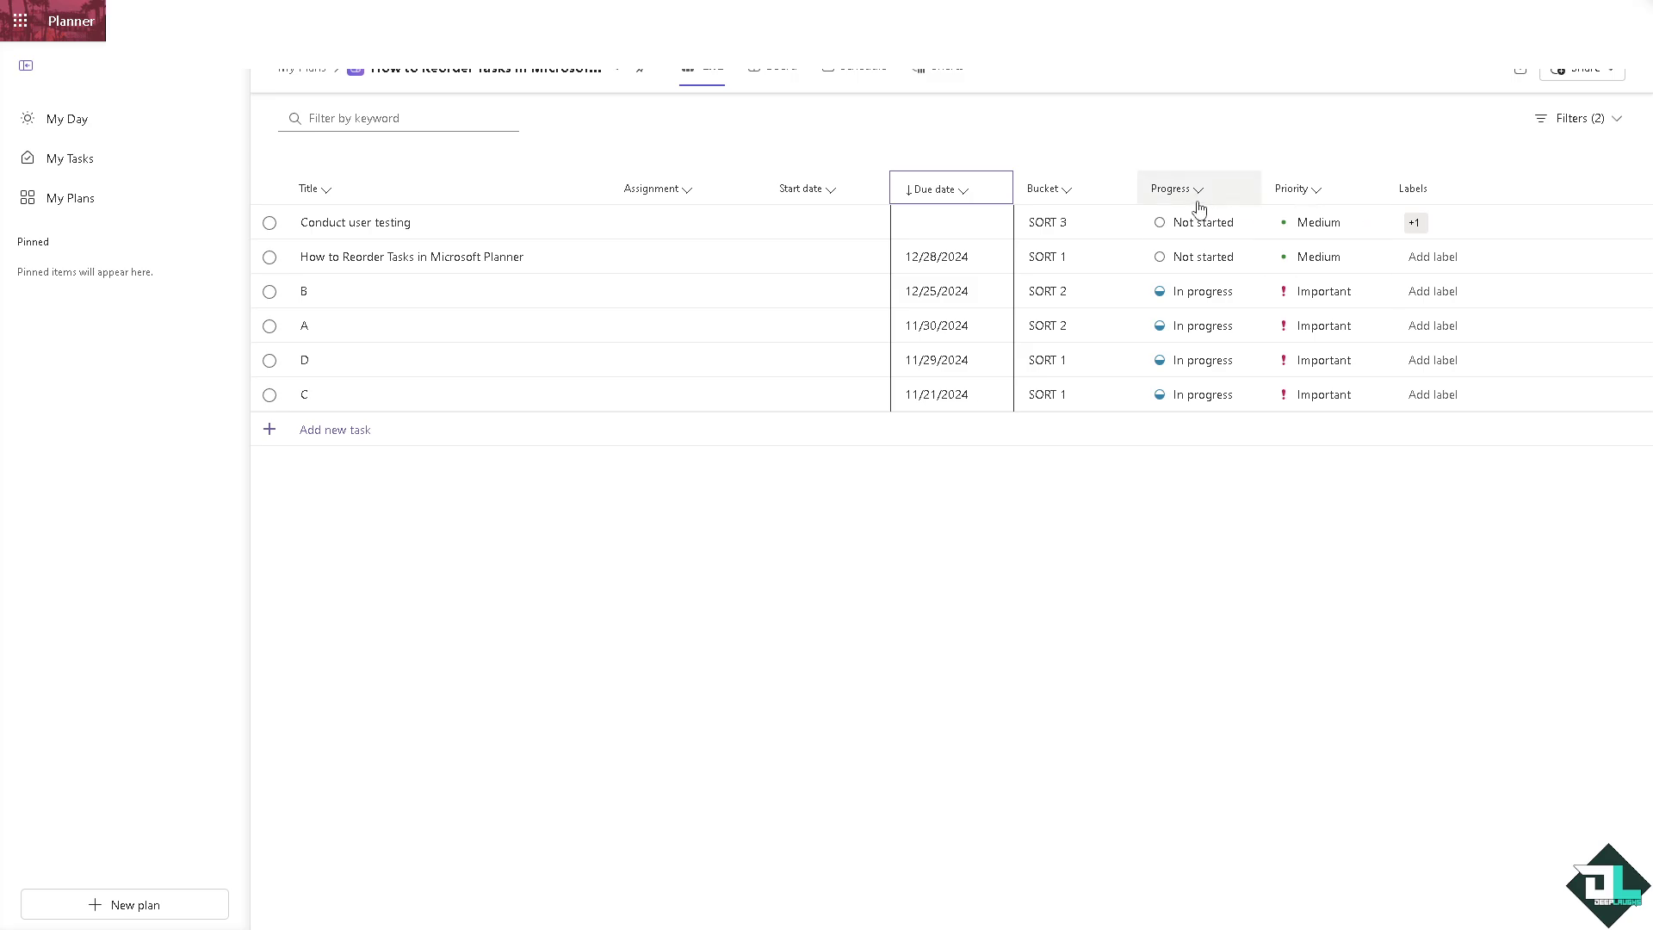
click(1066, 197)
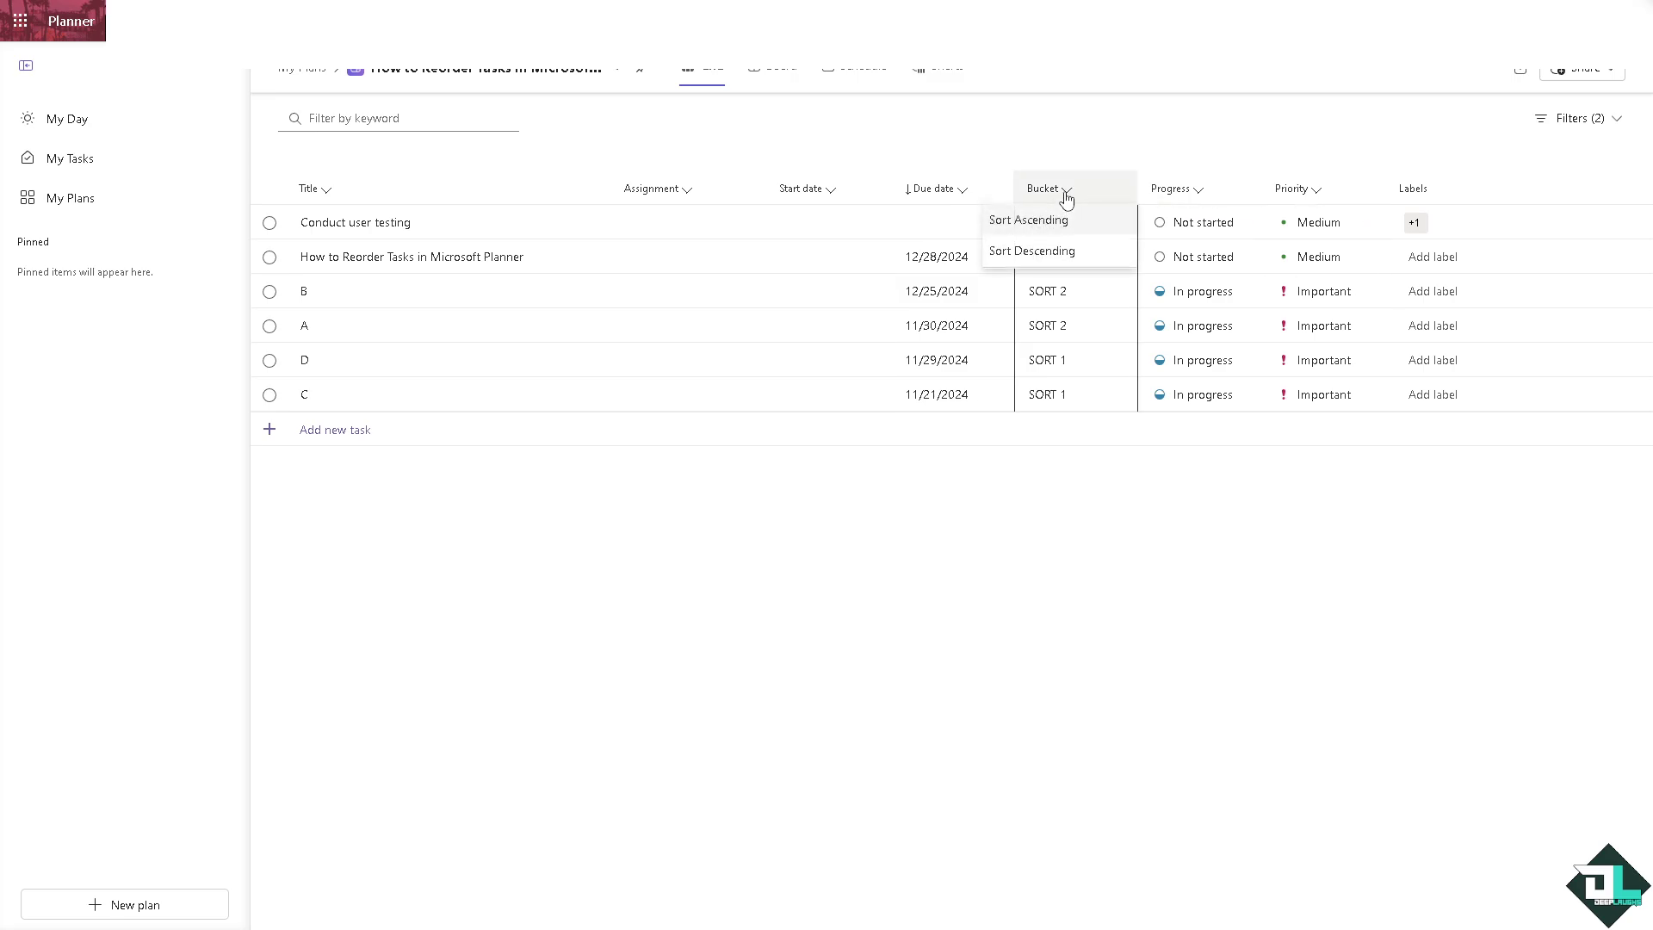
click(1062, 222)
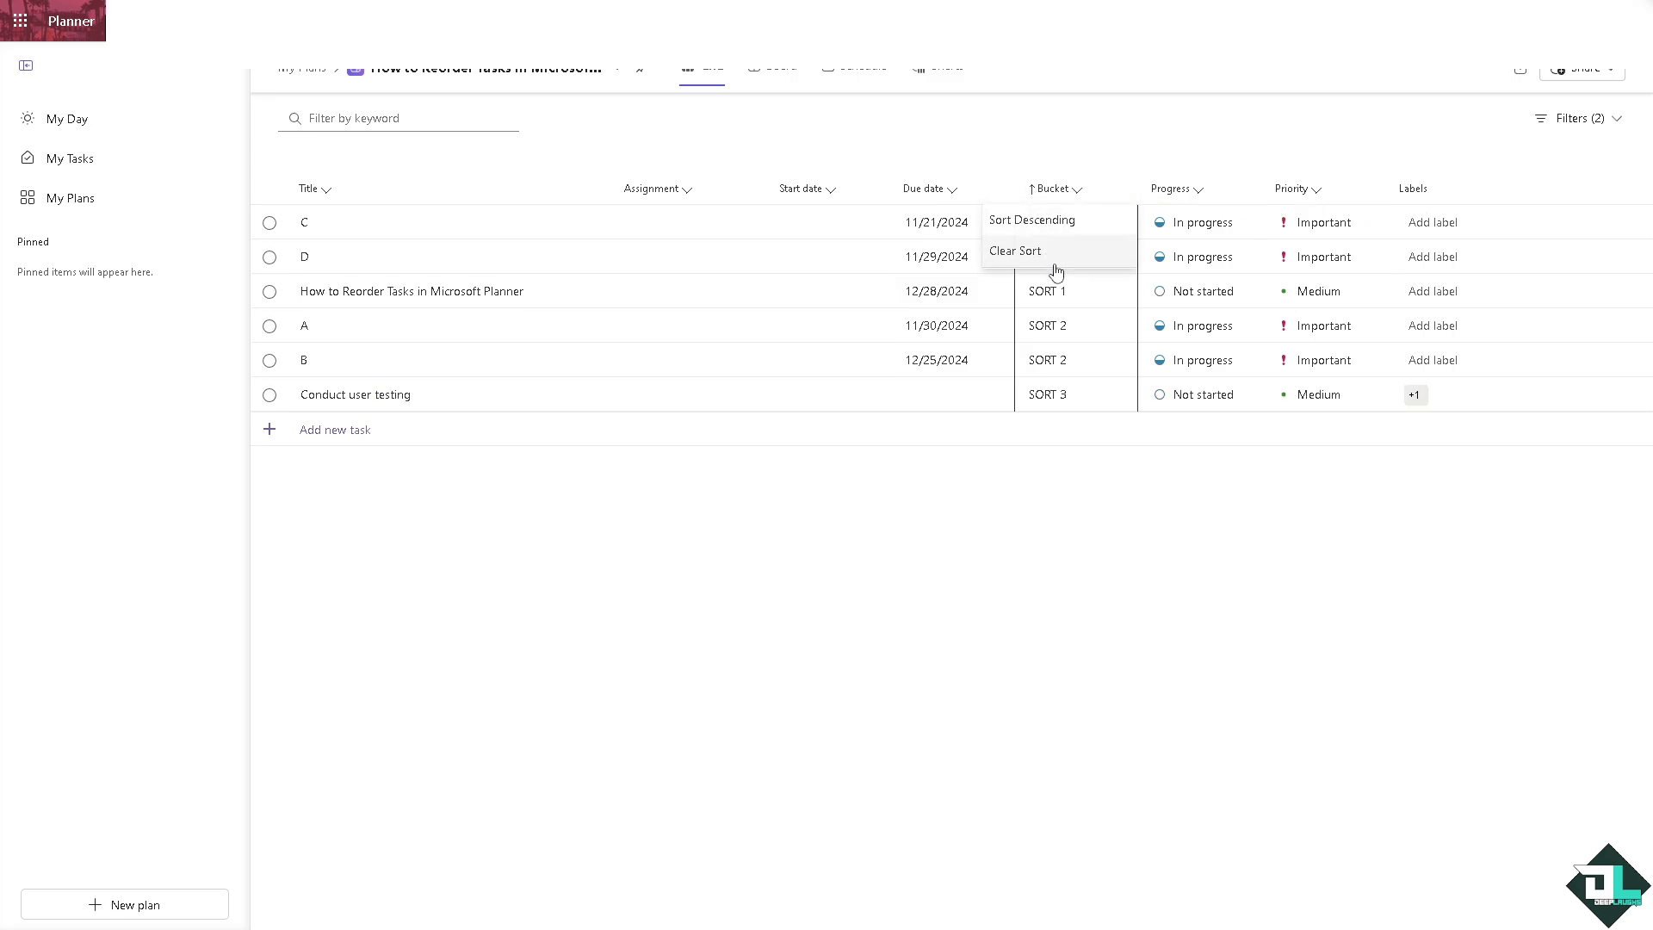
click(1056, 251)
click(1070, 192)
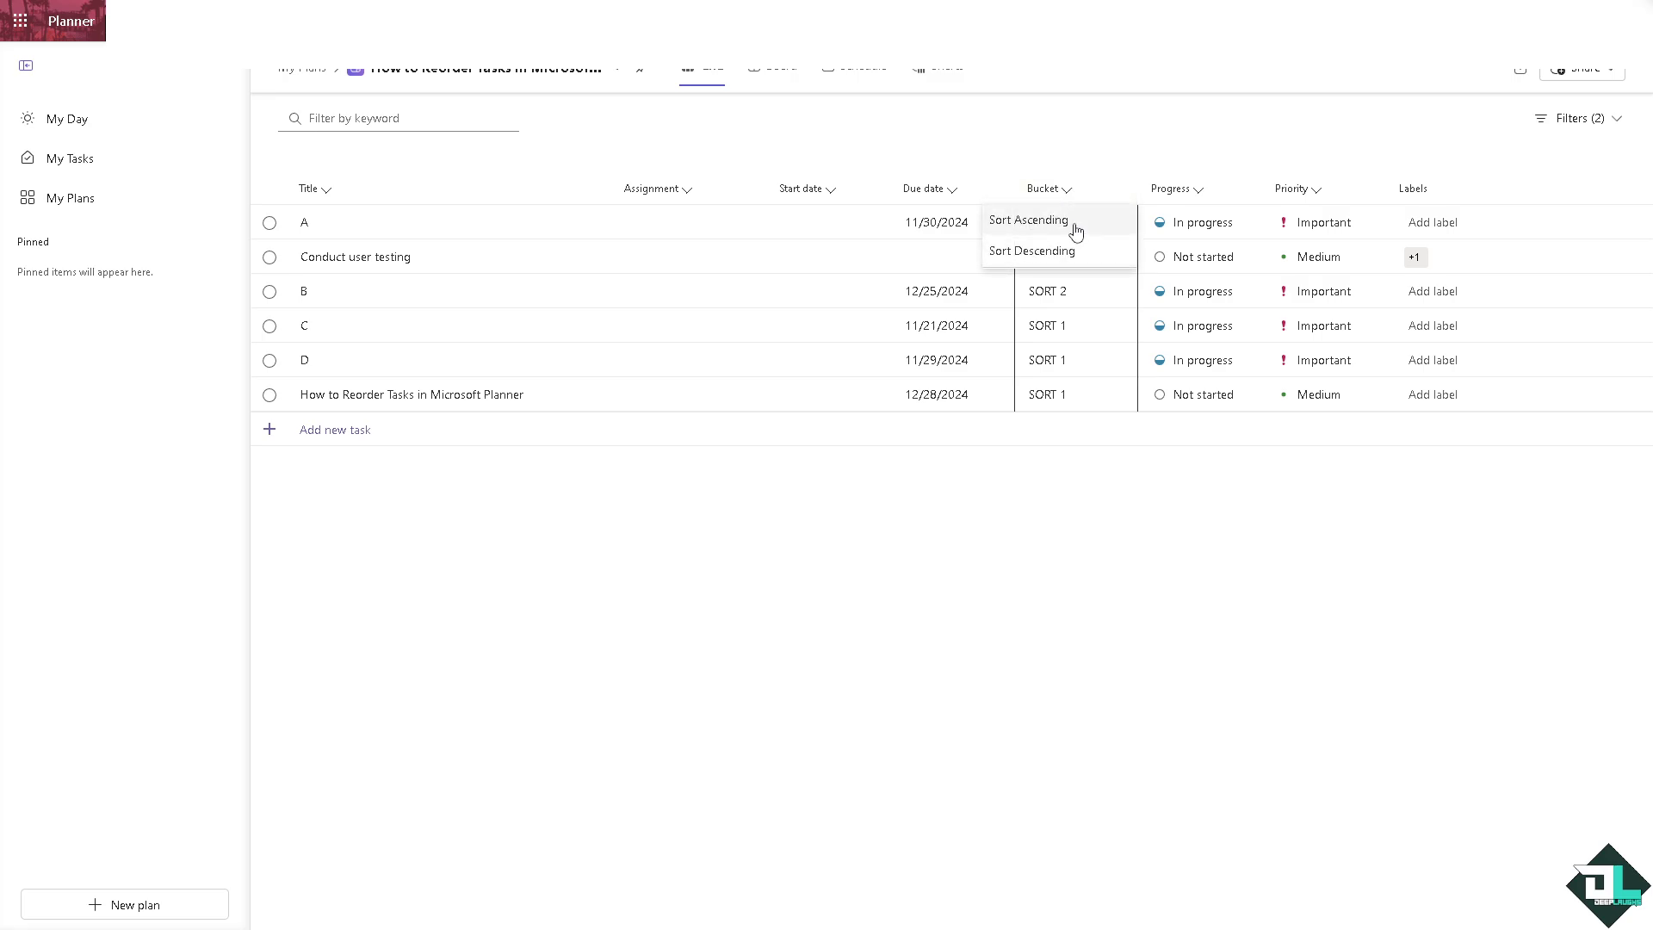
click(1059, 220)
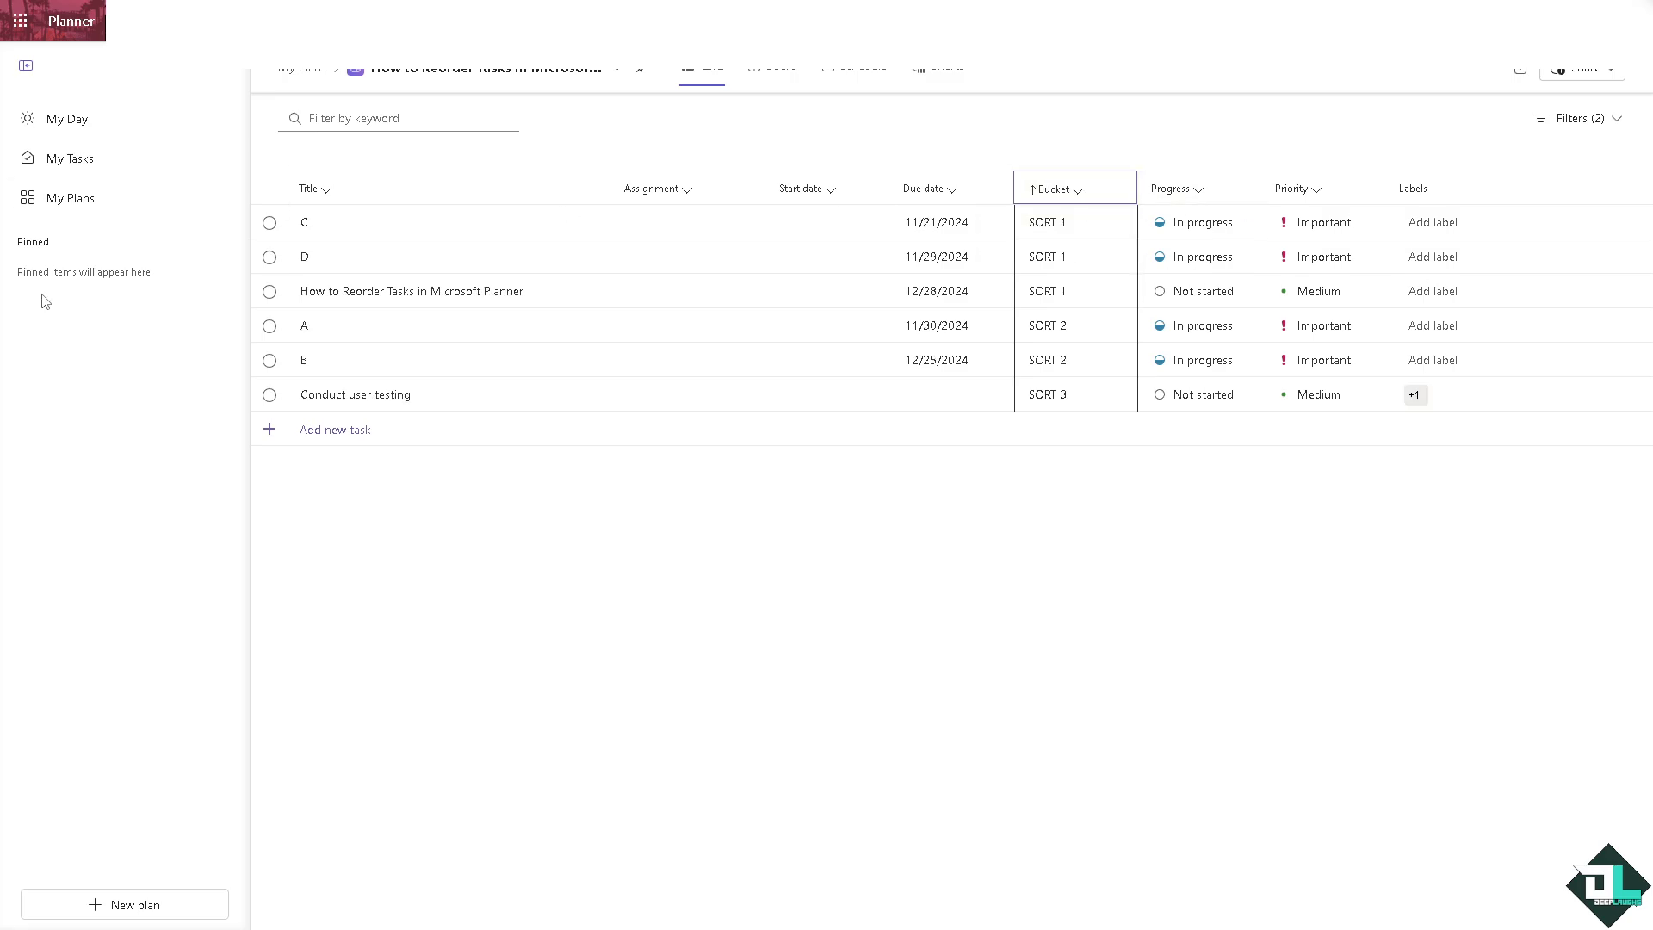
Set task C to Not started and task D to Completed, then change the Progress column sort
click(1246, 223)
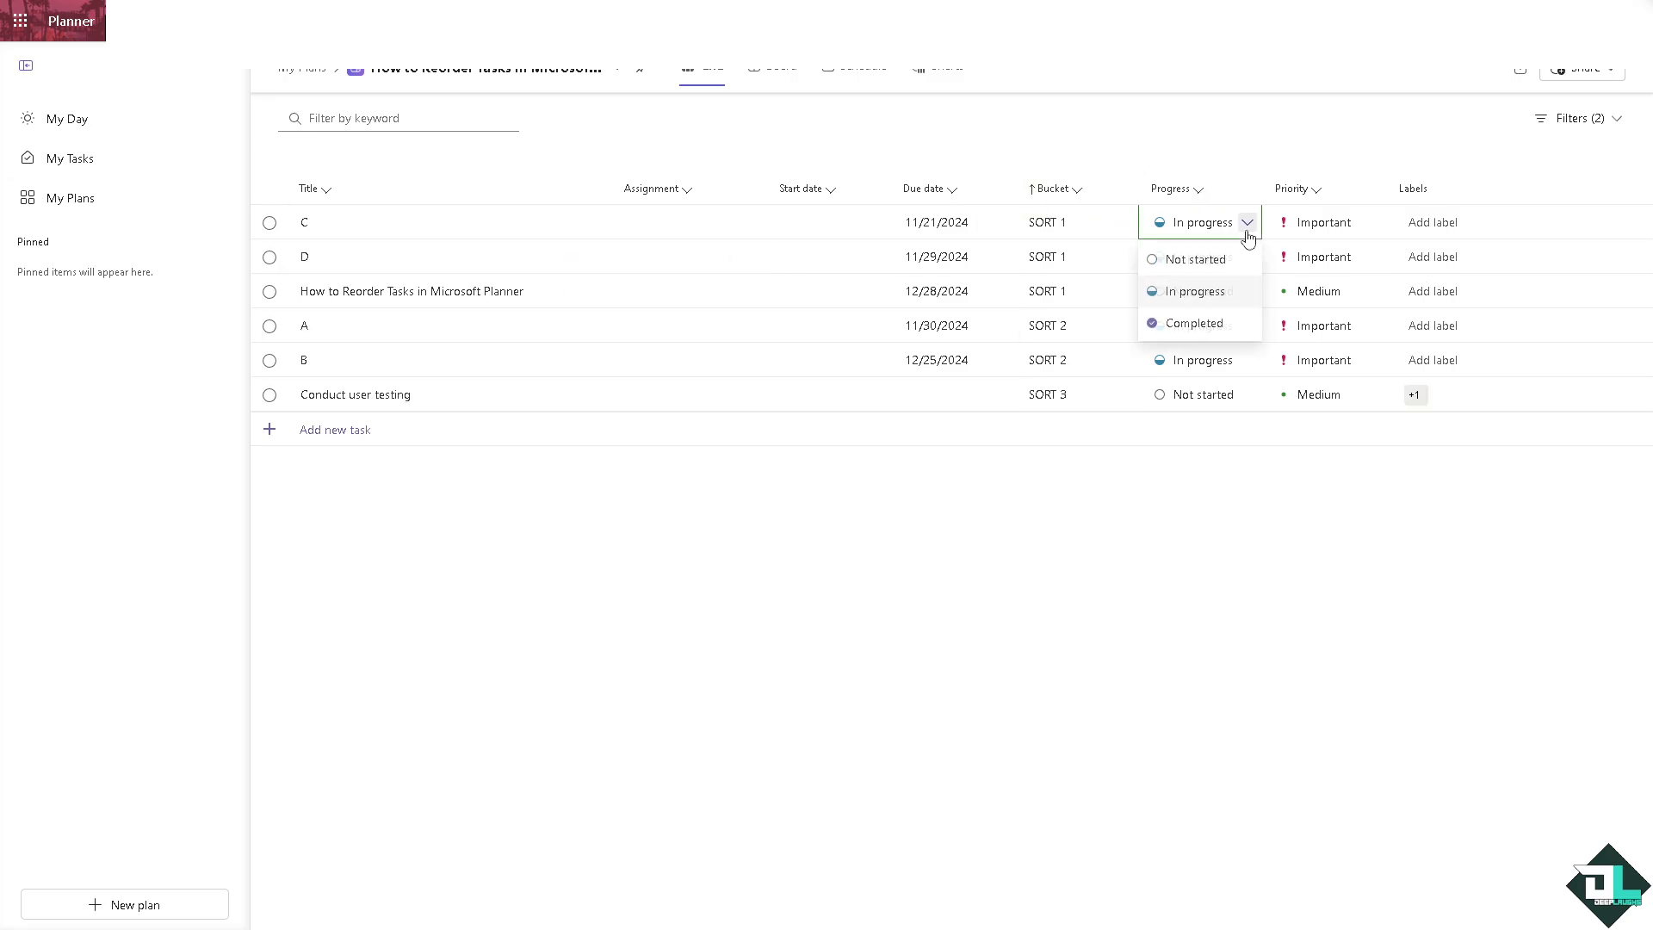
click(1195, 259)
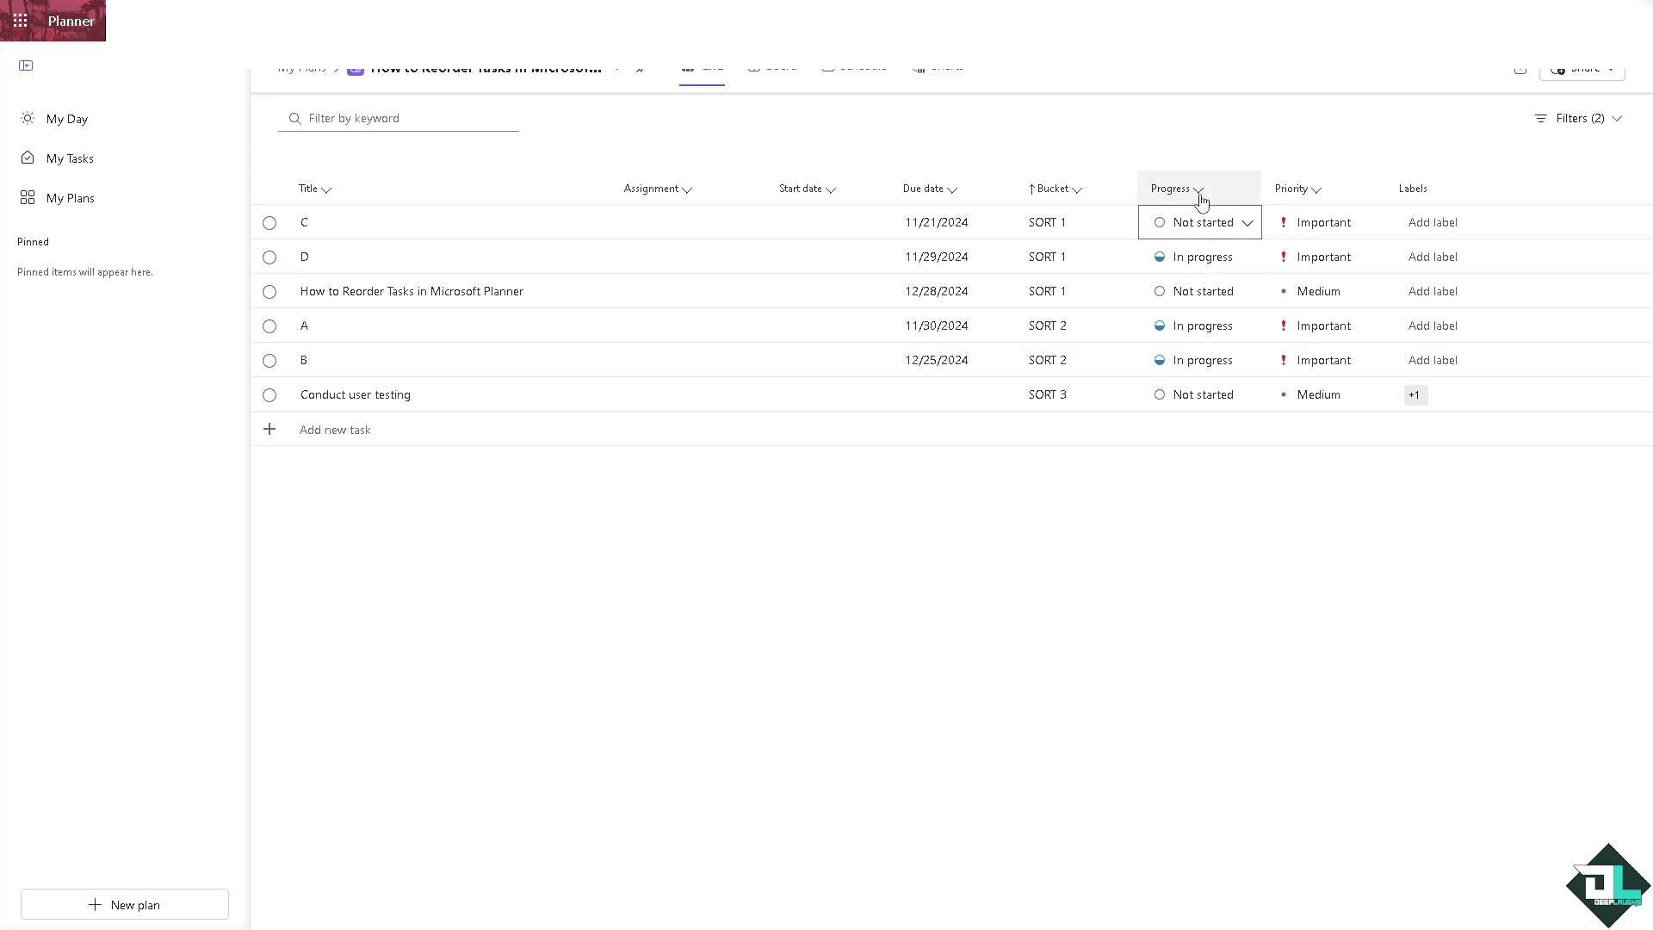
click(1246, 258)
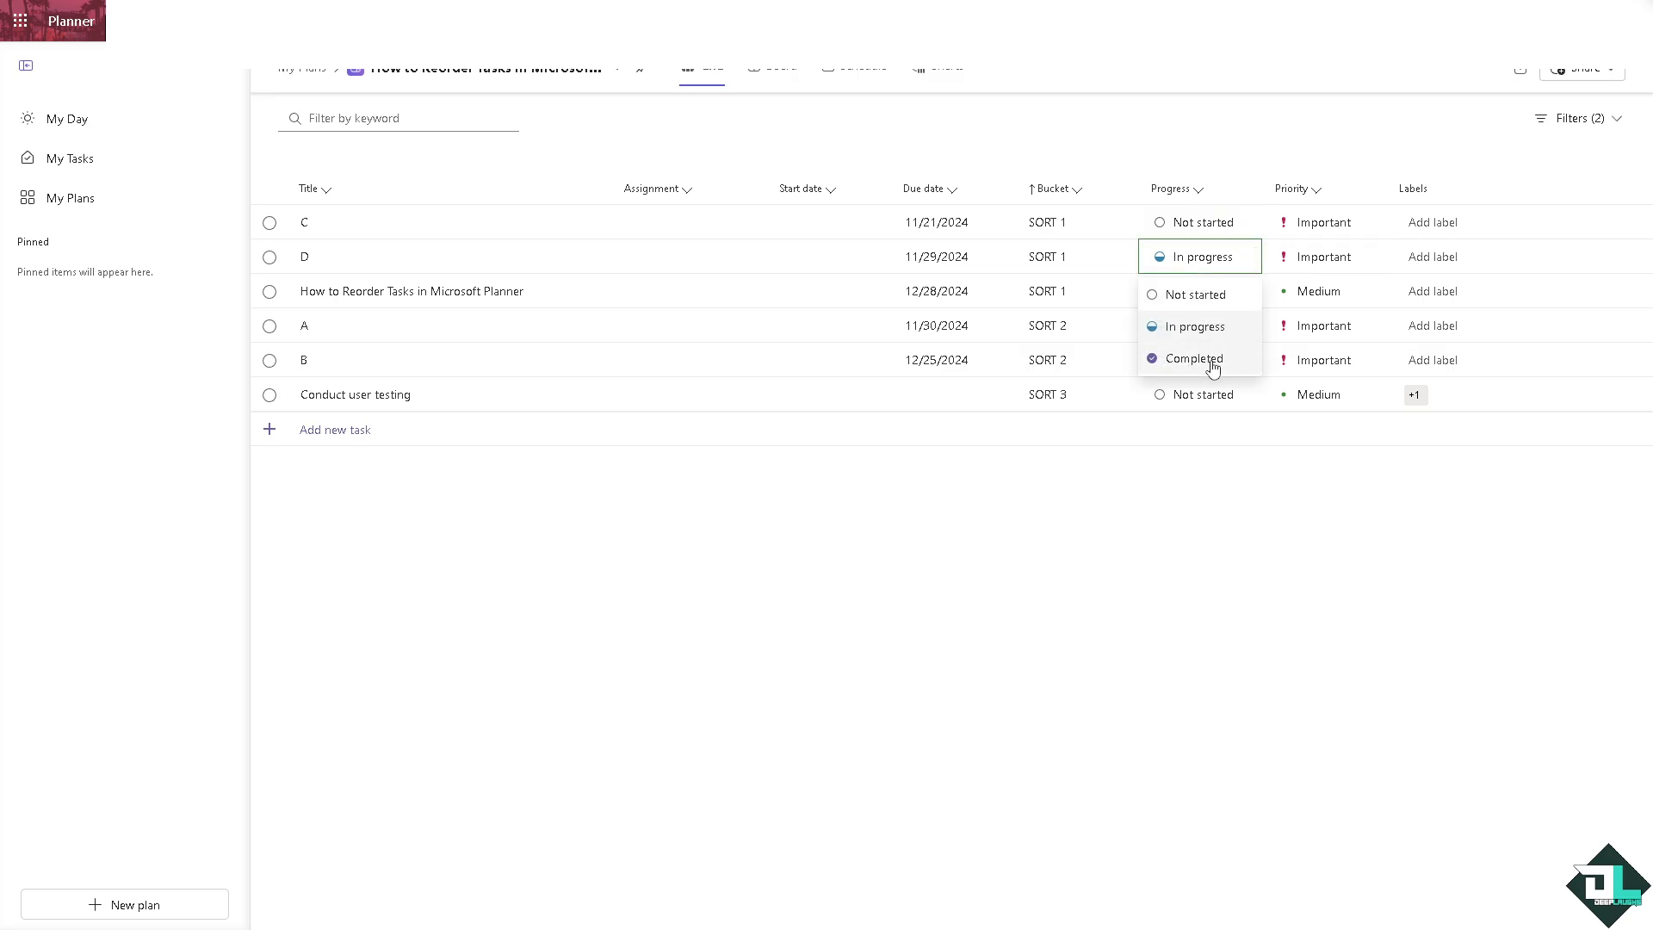
click(1196, 359)
click(1176, 189)
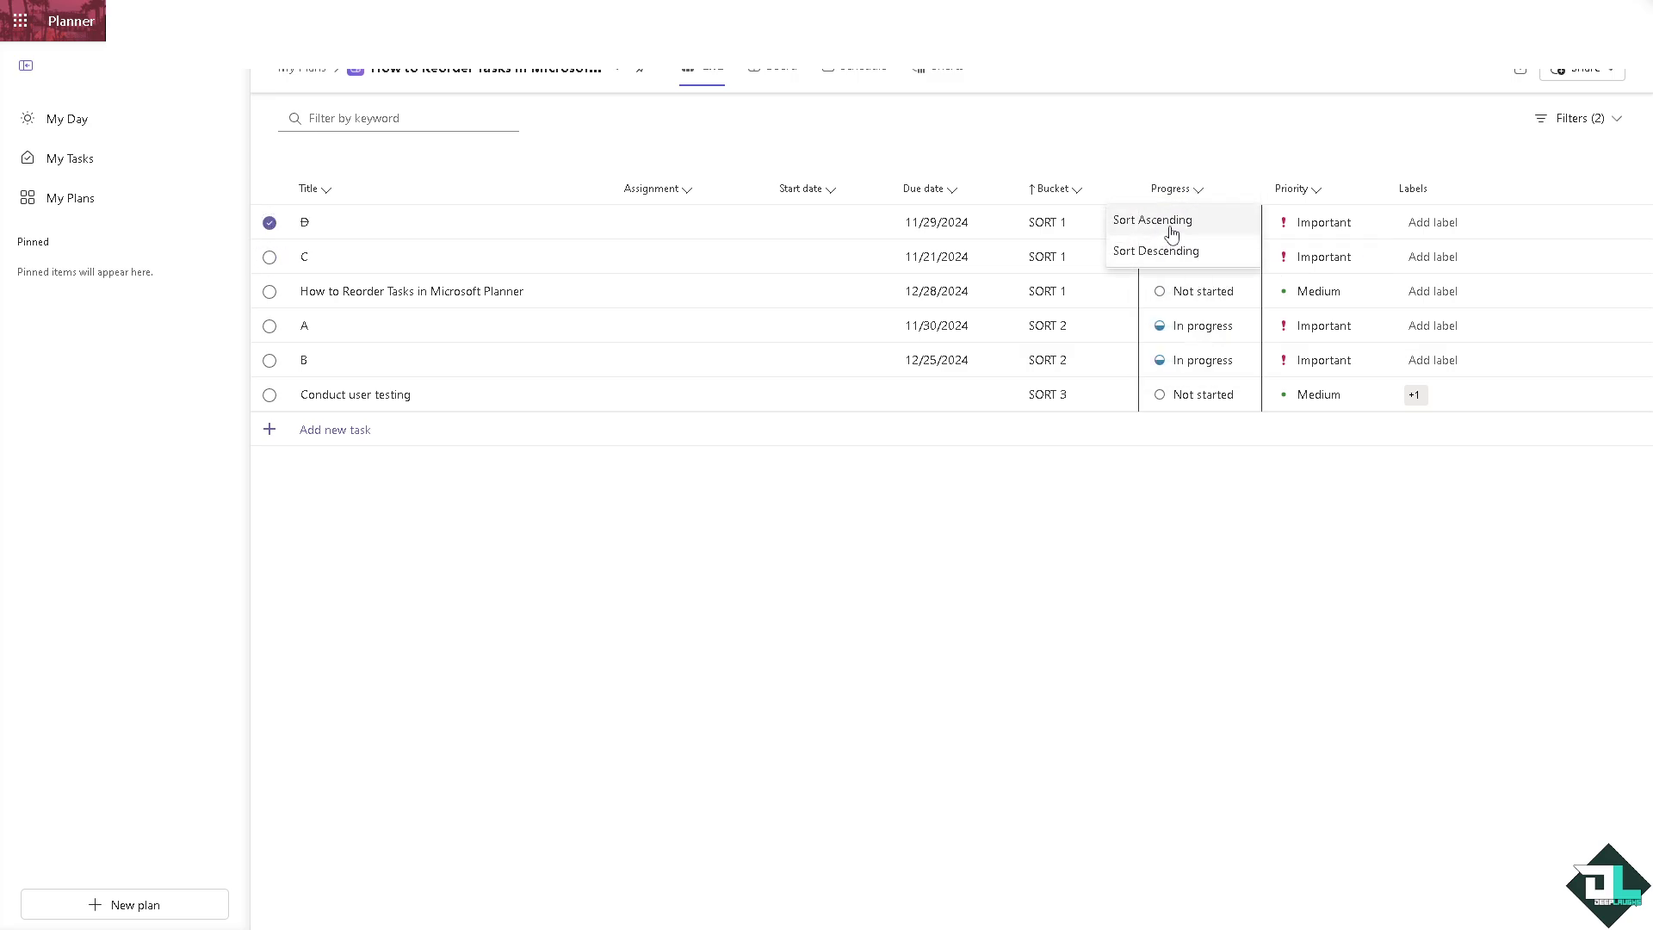
click(1169, 223)
click(1176, 189)
click(1175, 254)
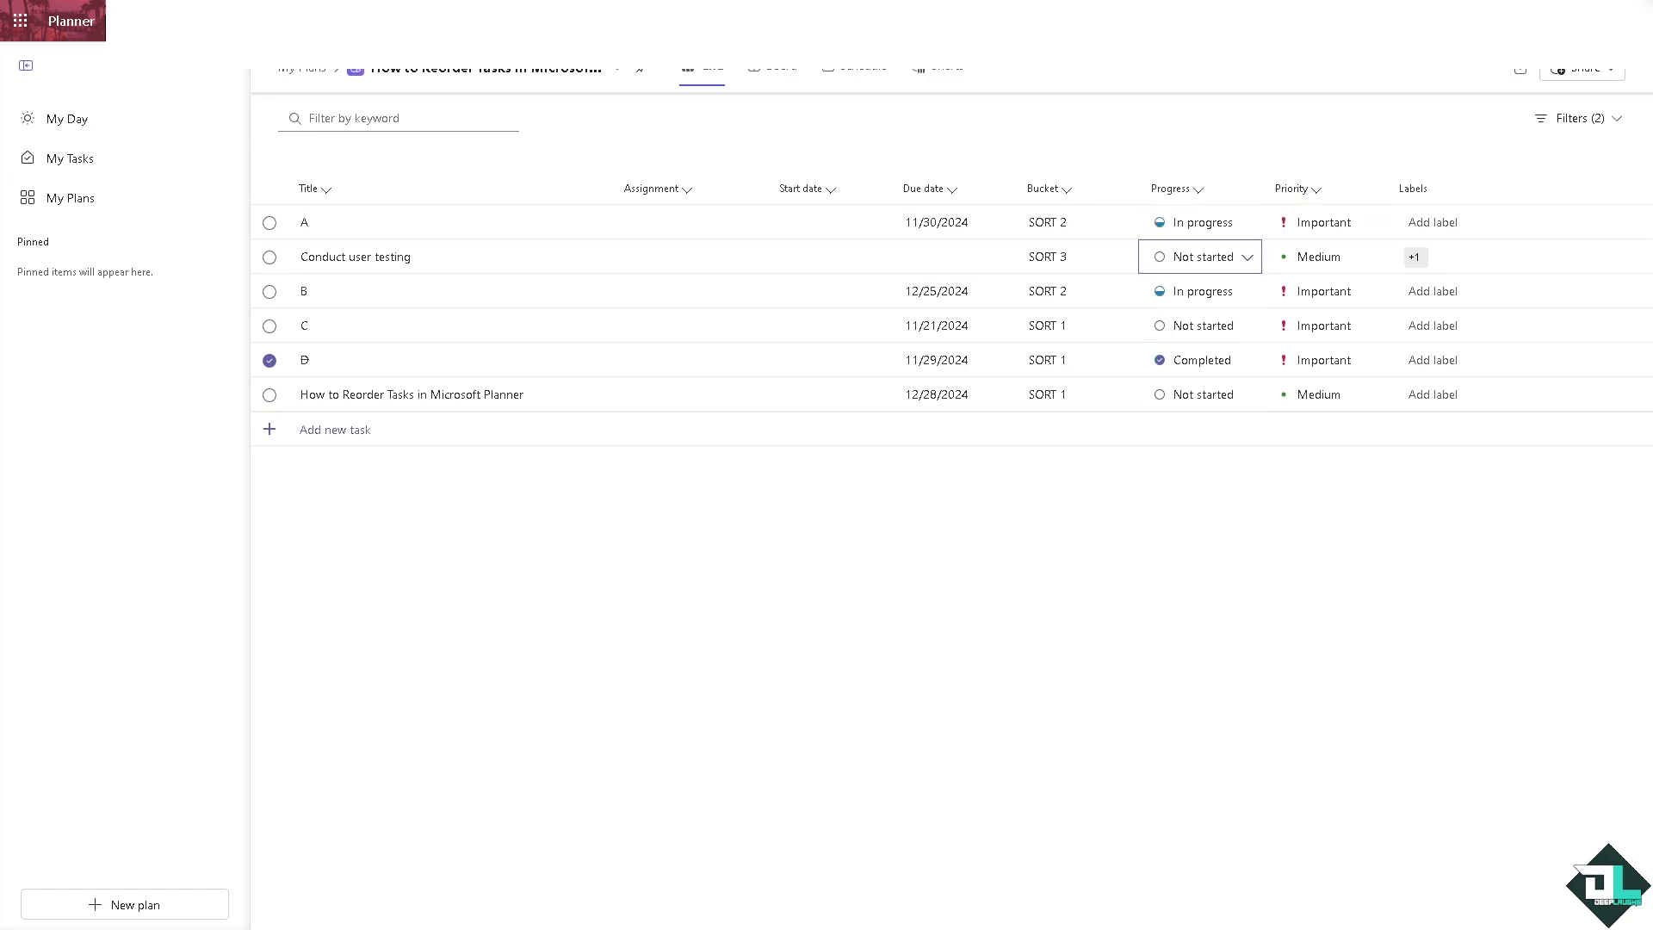
Make task D Urgent and Conduct user testing Low, then sort priority descending
click(1307, 189)
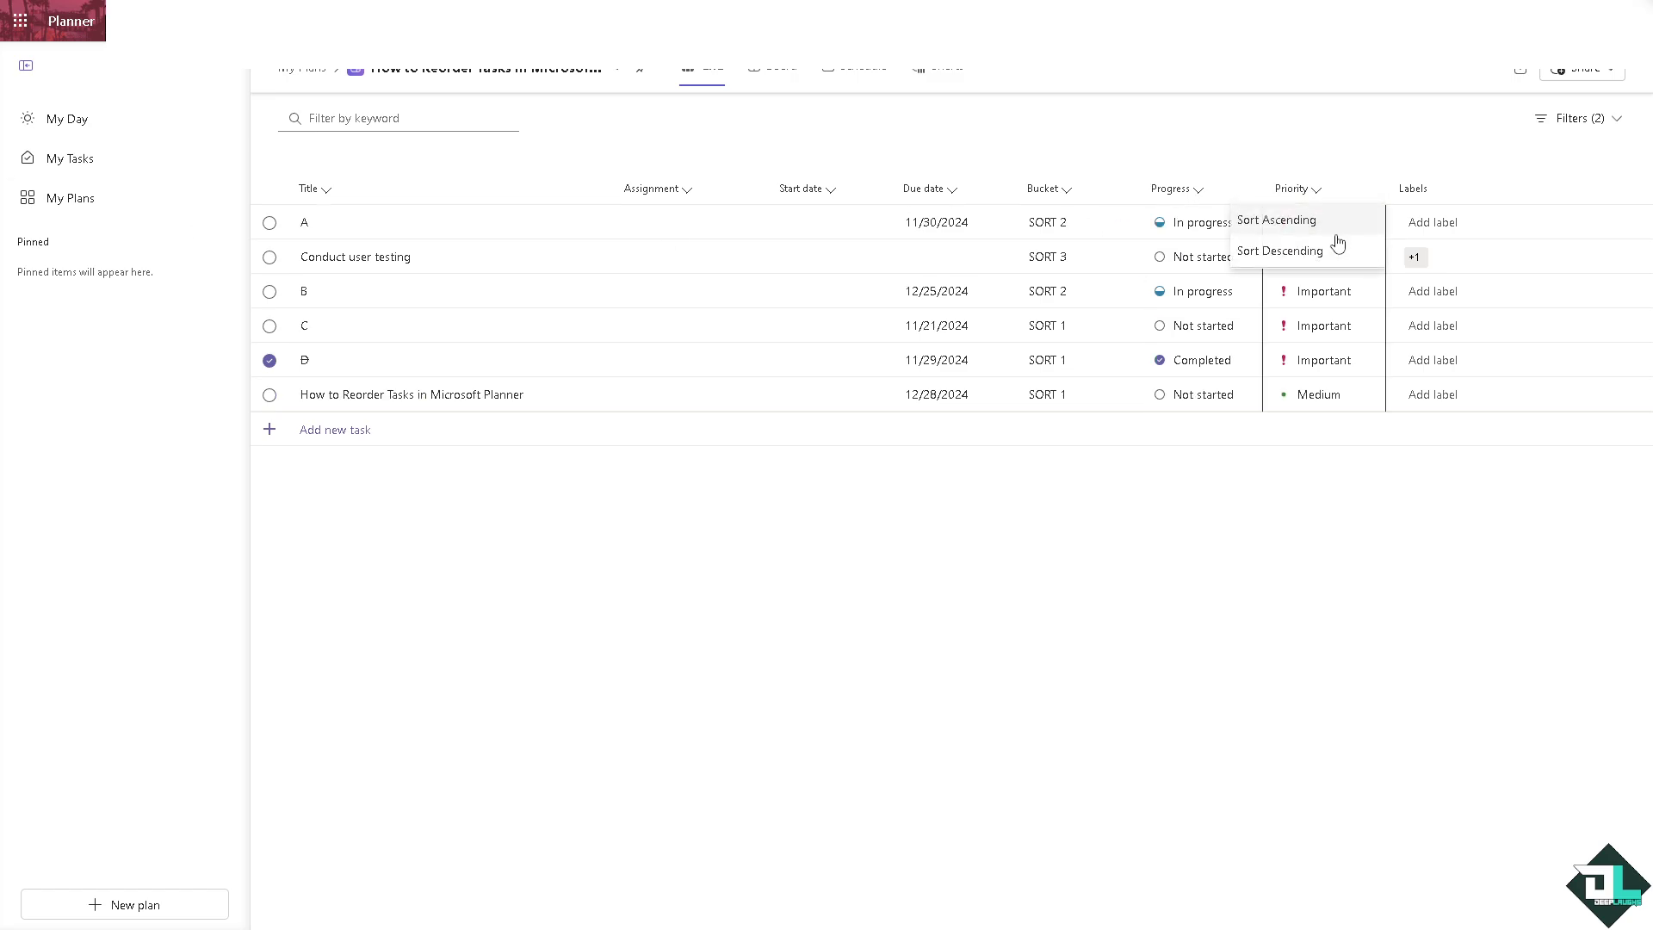
click(1279, 226)
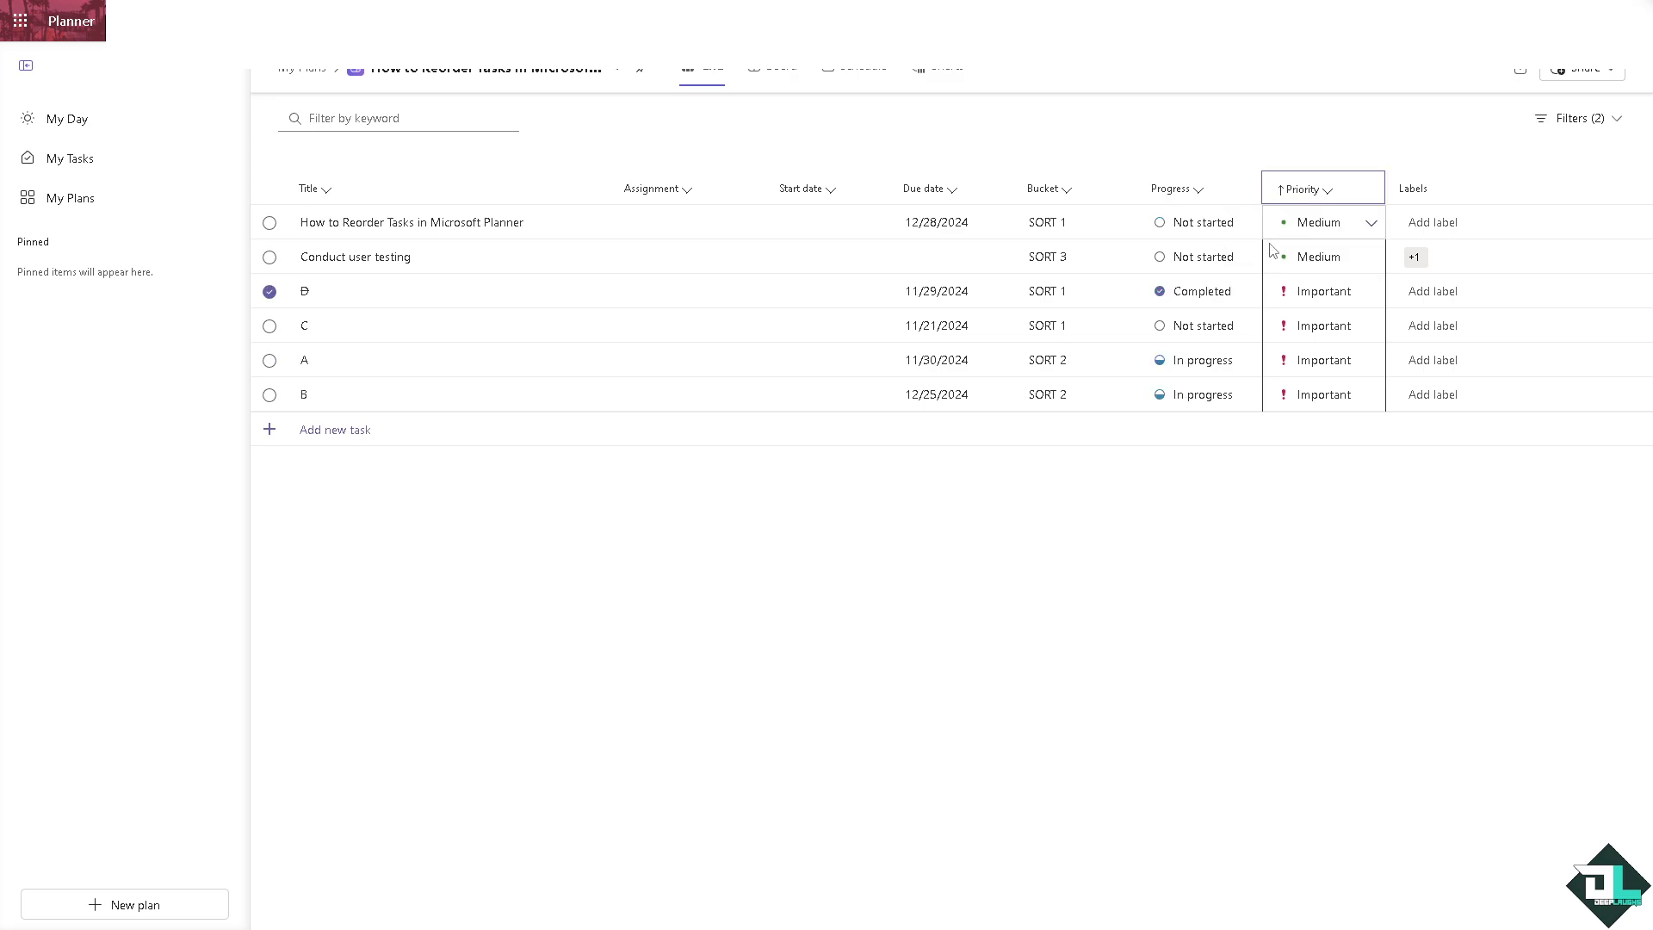
click(1372, 296)
click(1313, 329)
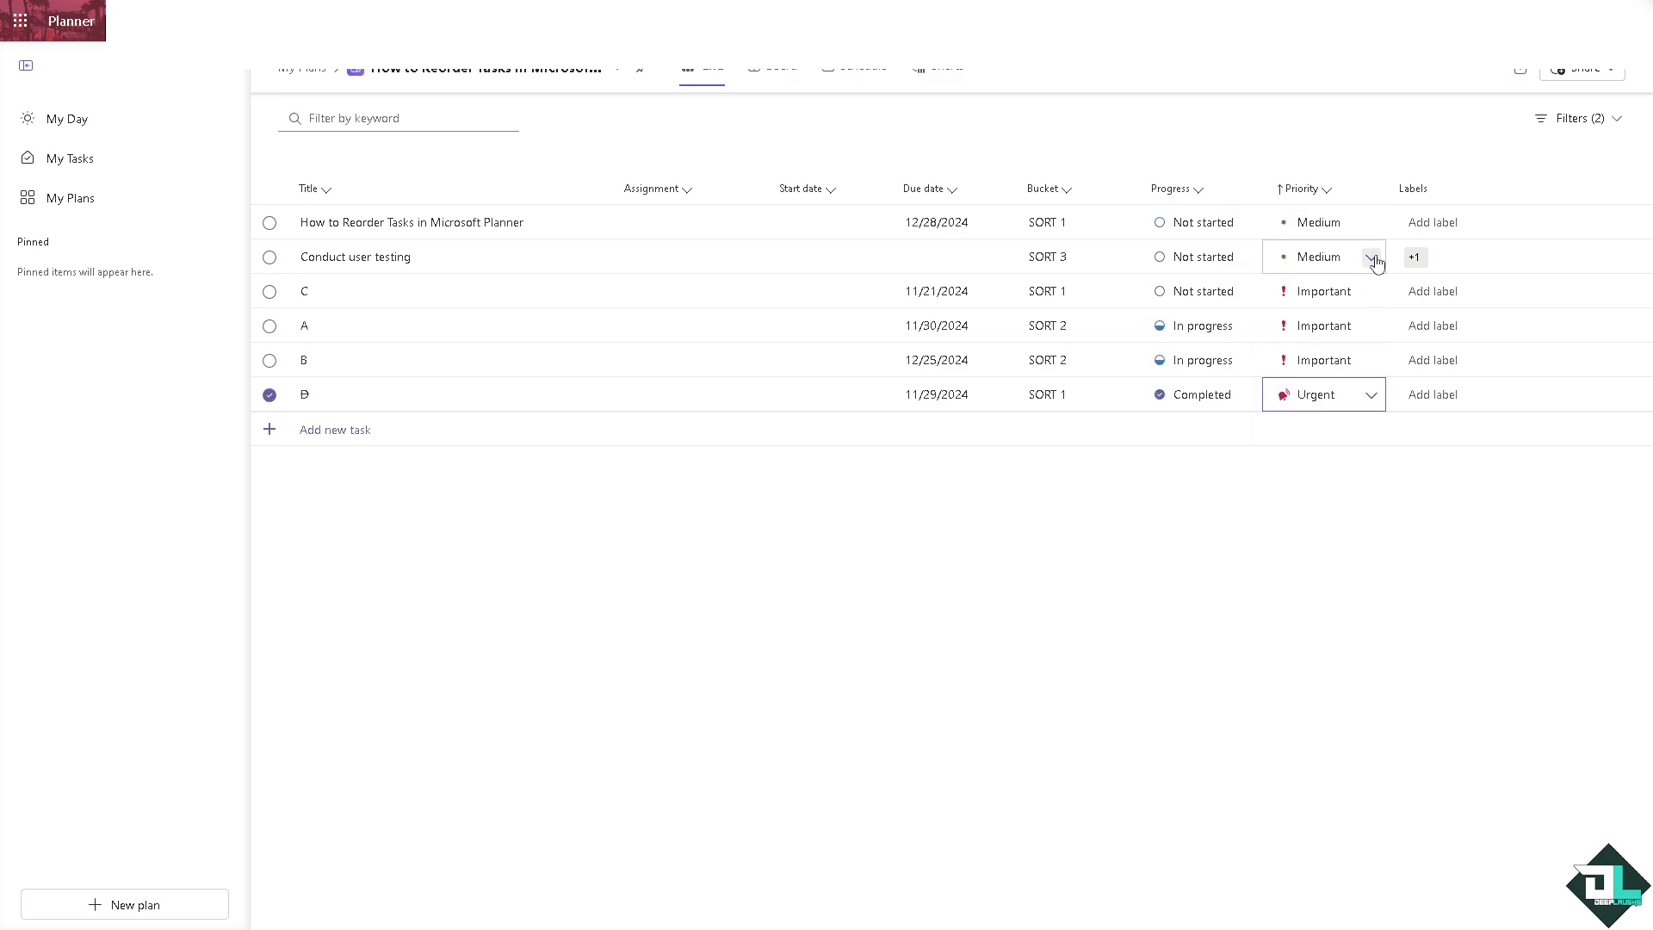
click(1375, 261)
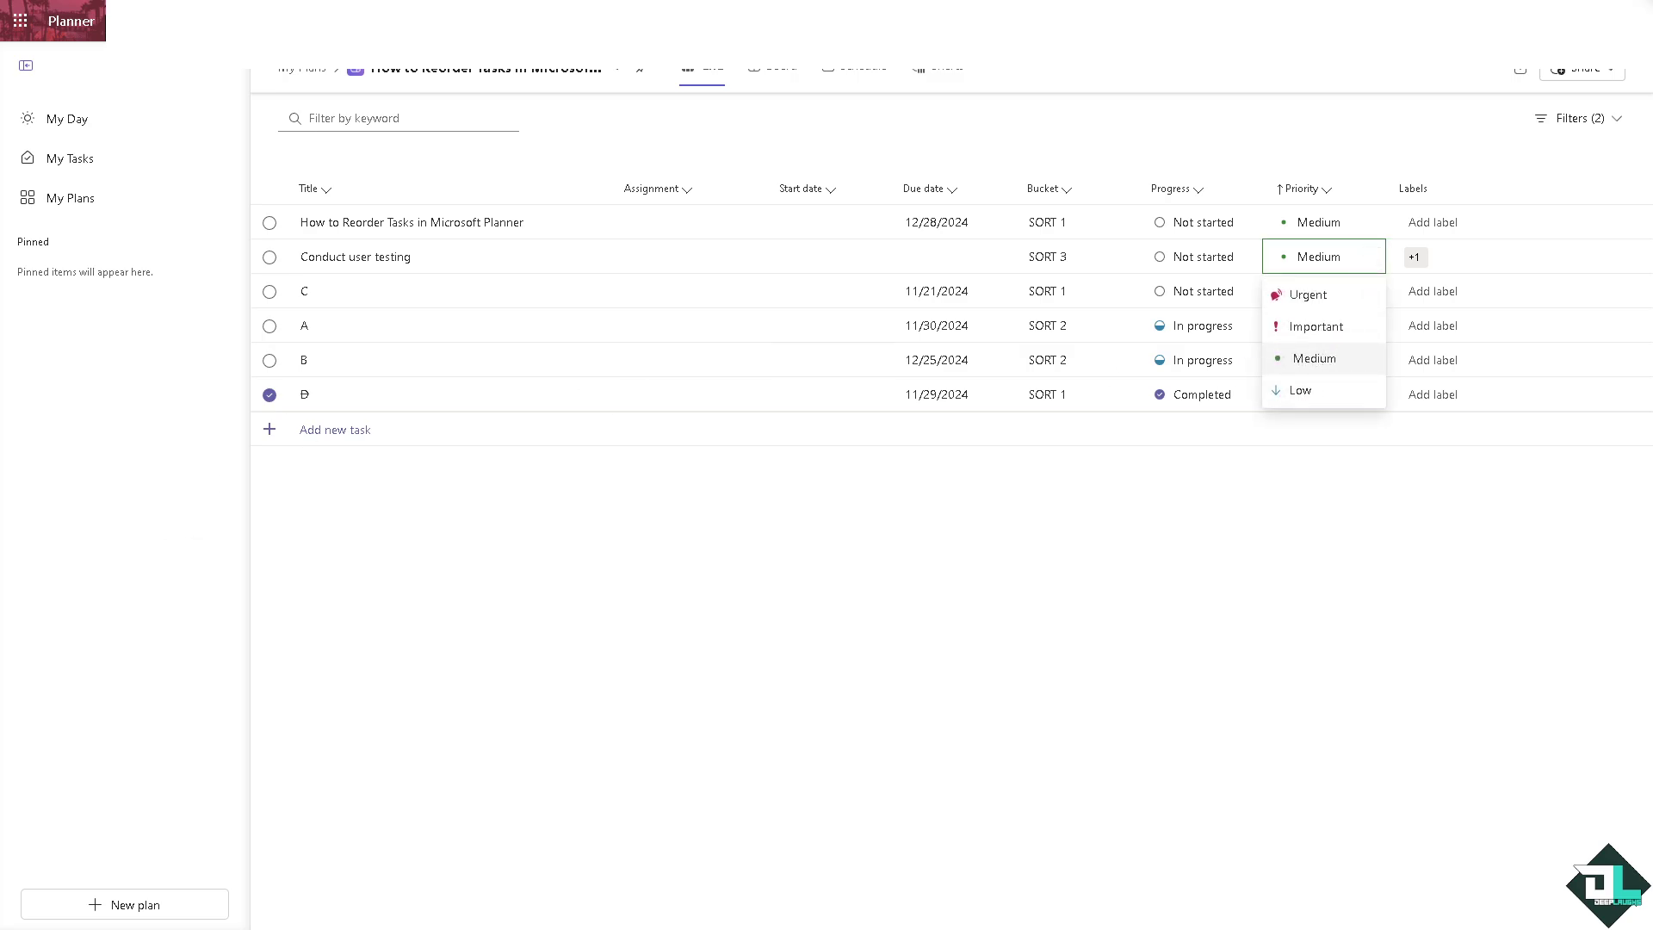
click(1305, 392)
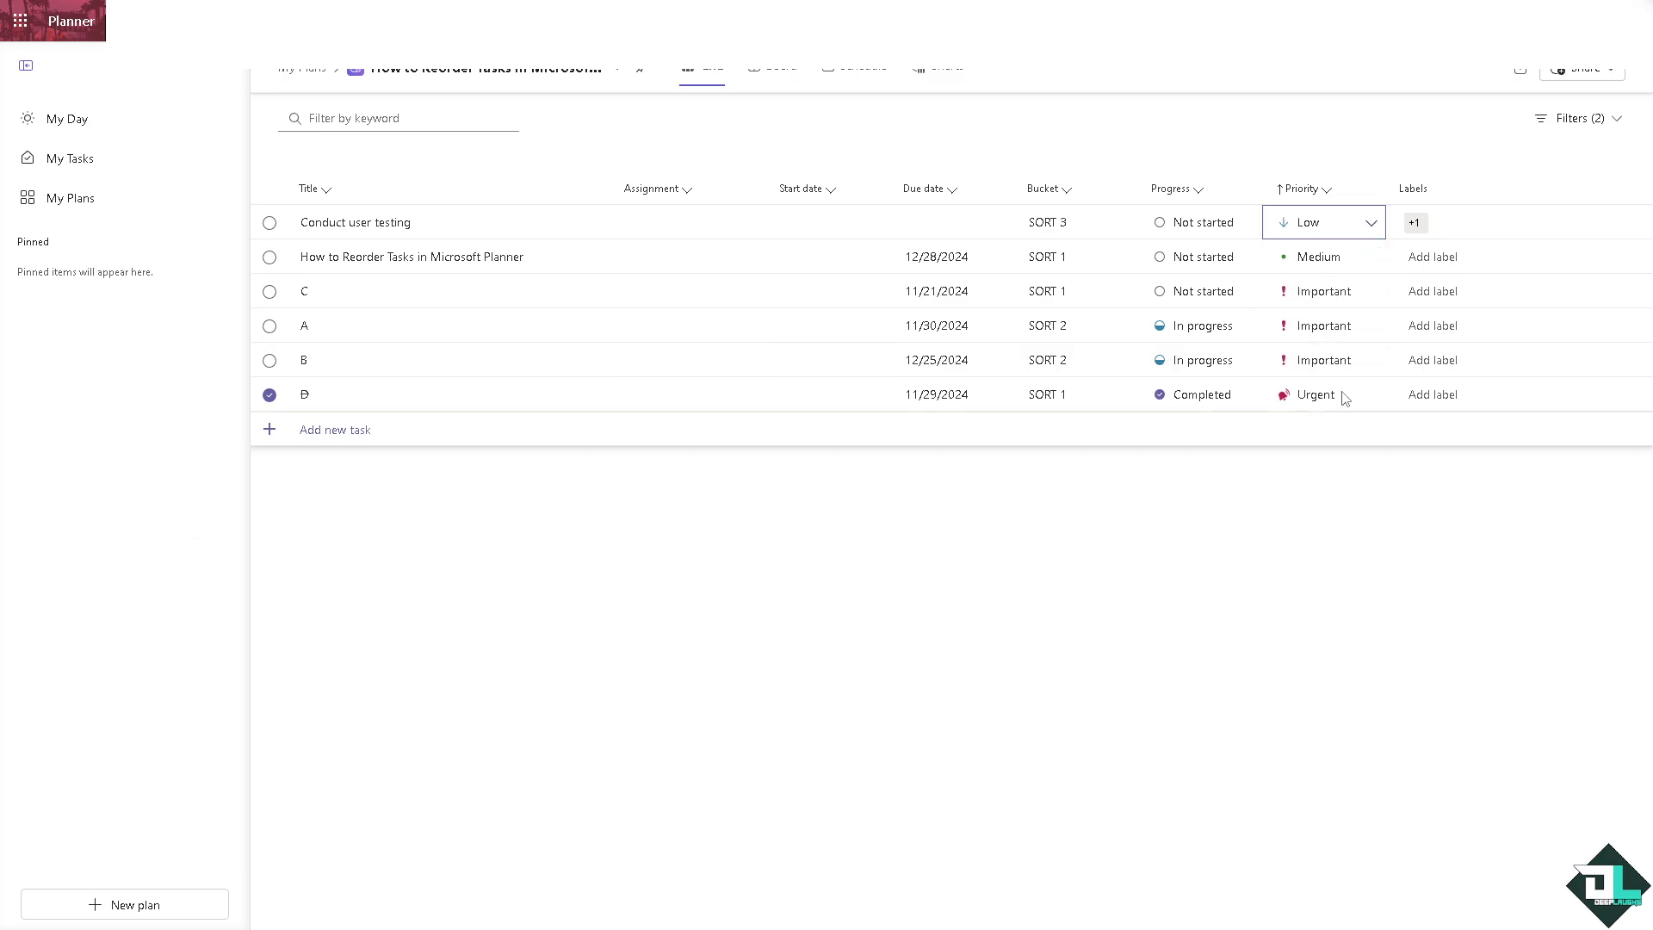
click(1328, 195)
click(1314, 219)
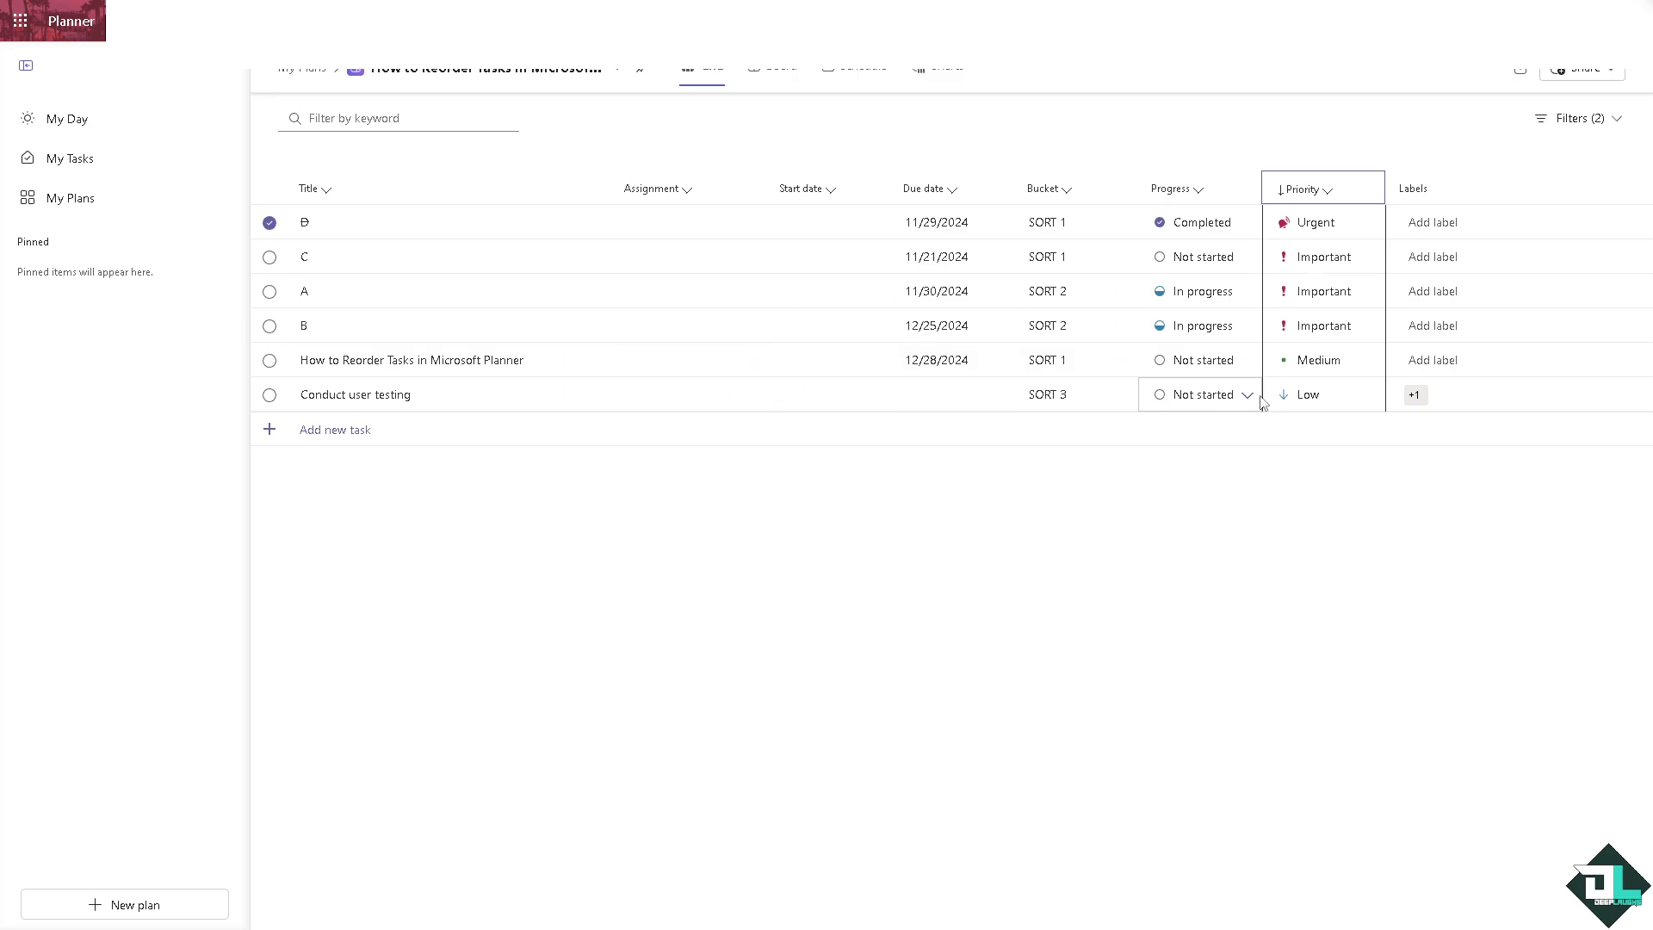
Label task D with LABEL 2, task C with TAG 3 and task A with Marigold
click(1460, 224)
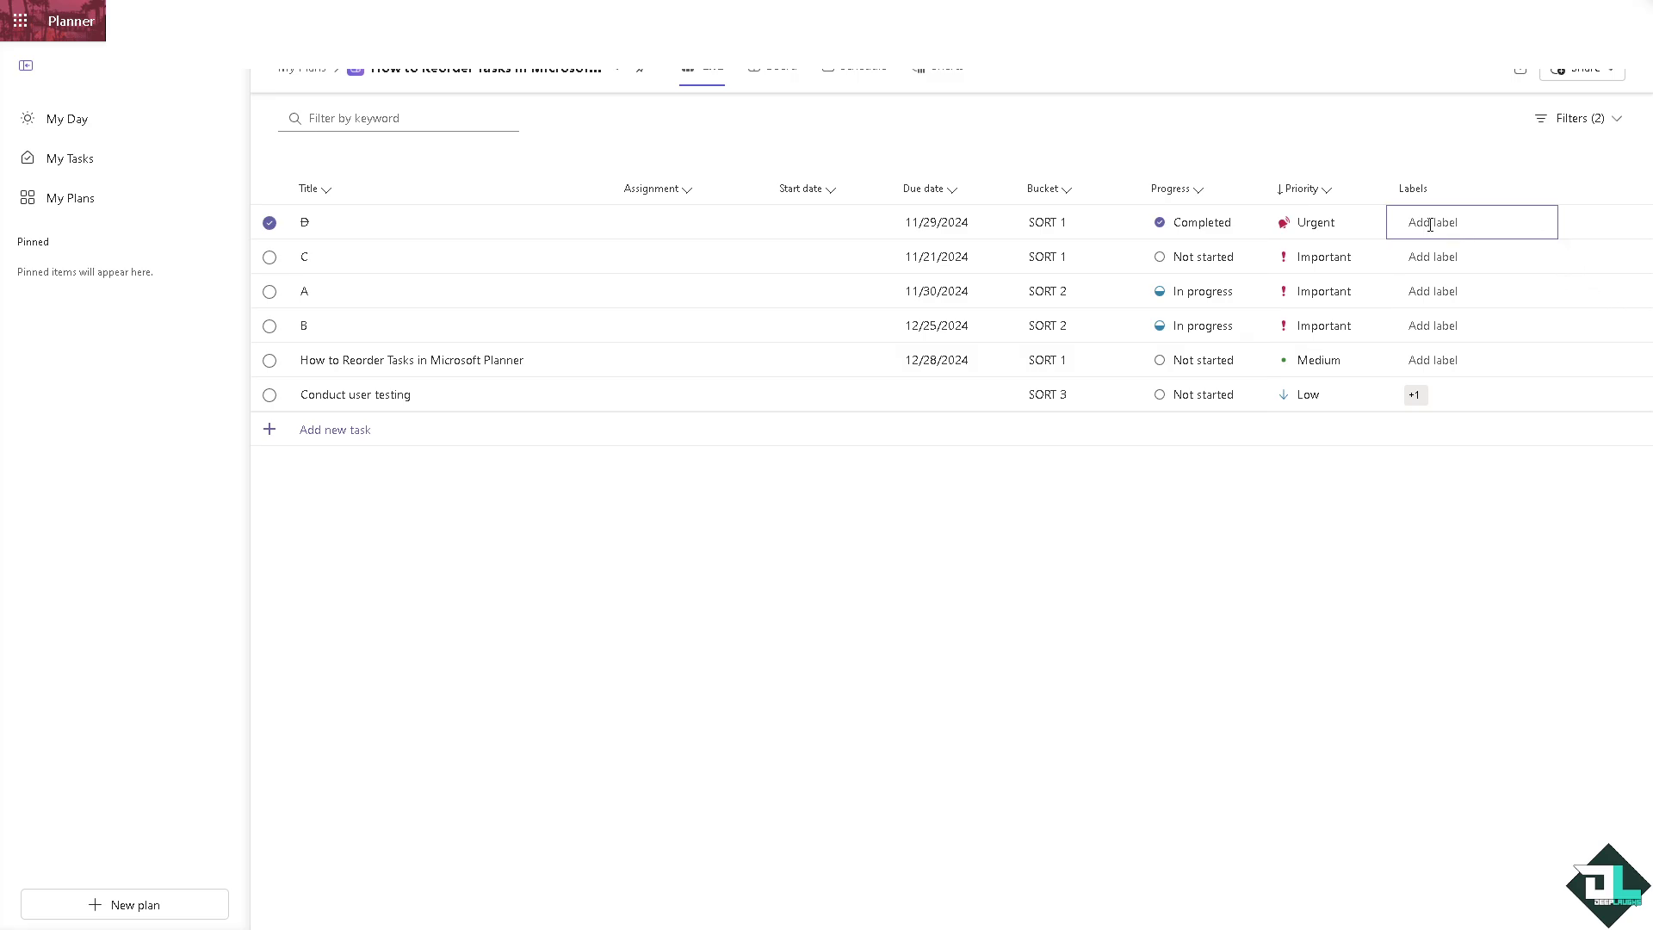
click(1431, 225)
scroll(1447, 388, down, 3)
scroll(1440, 418, down, 4)
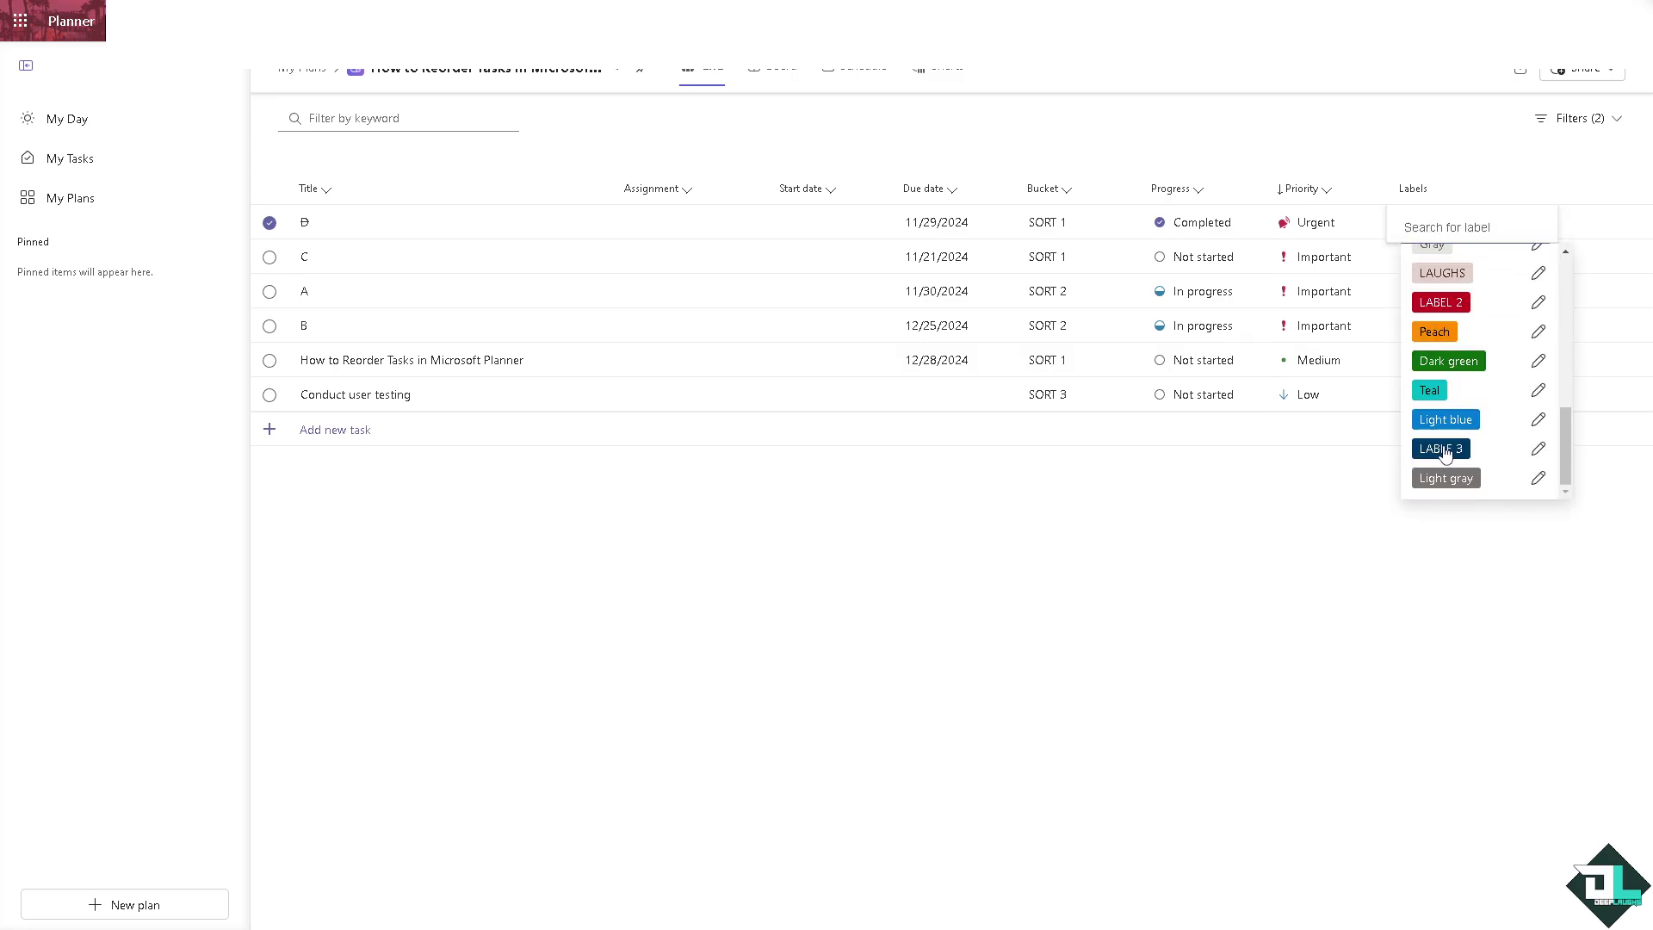
click(1443, 303)
click(1445, 261)
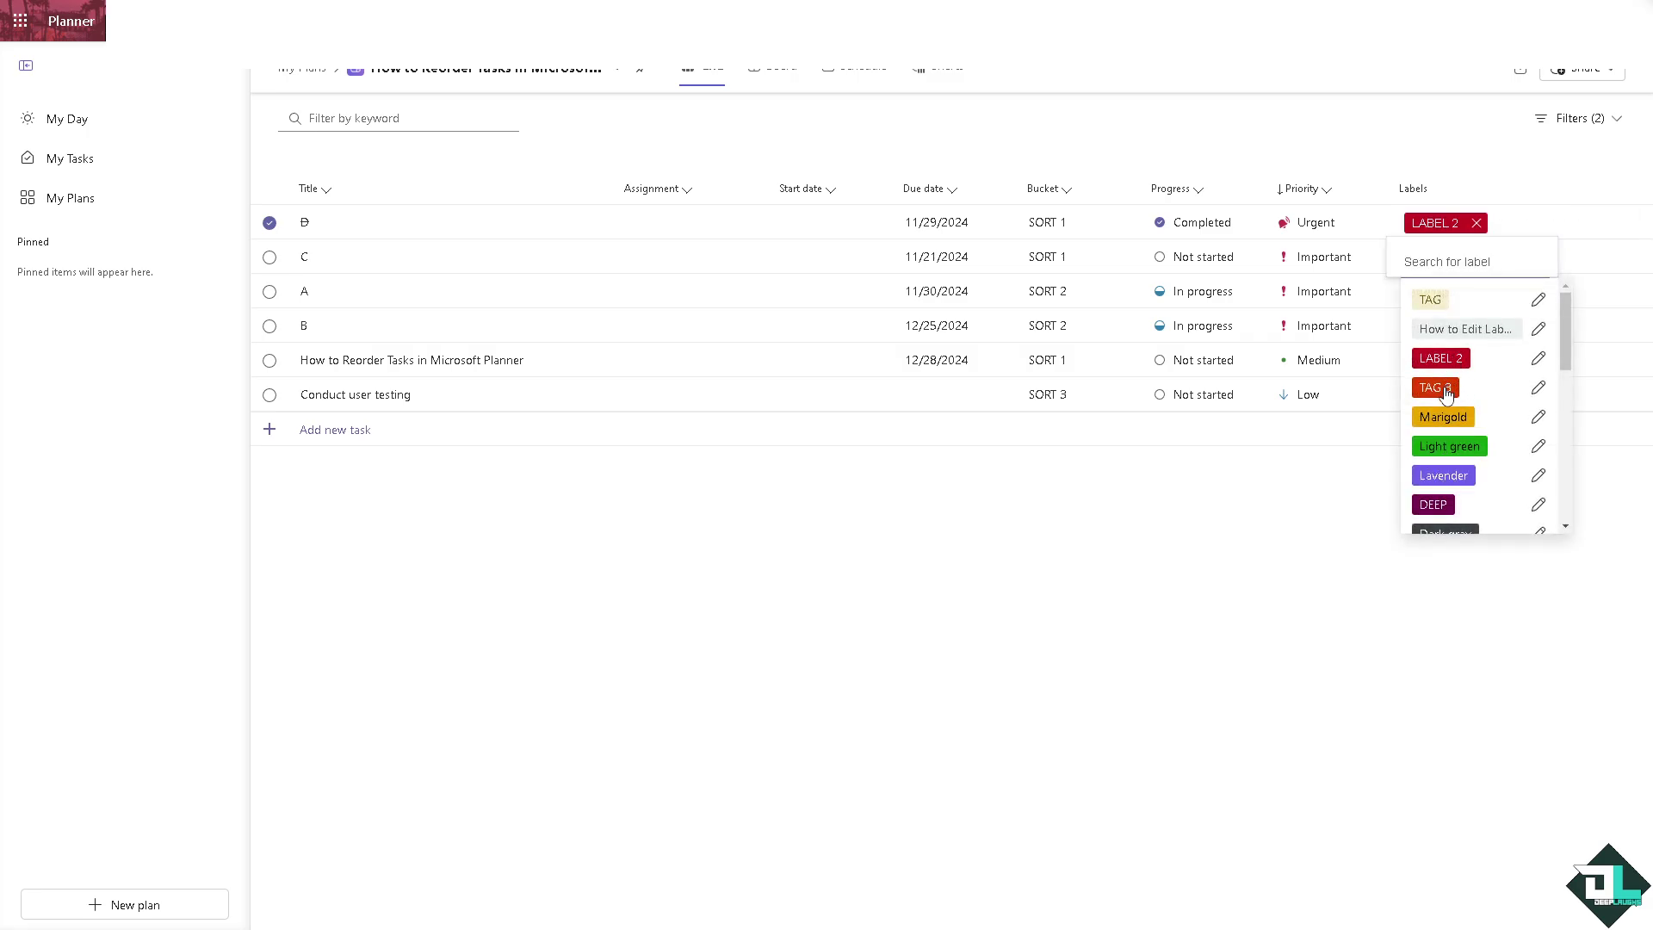
click(1445, 390)
click(1447, 295)
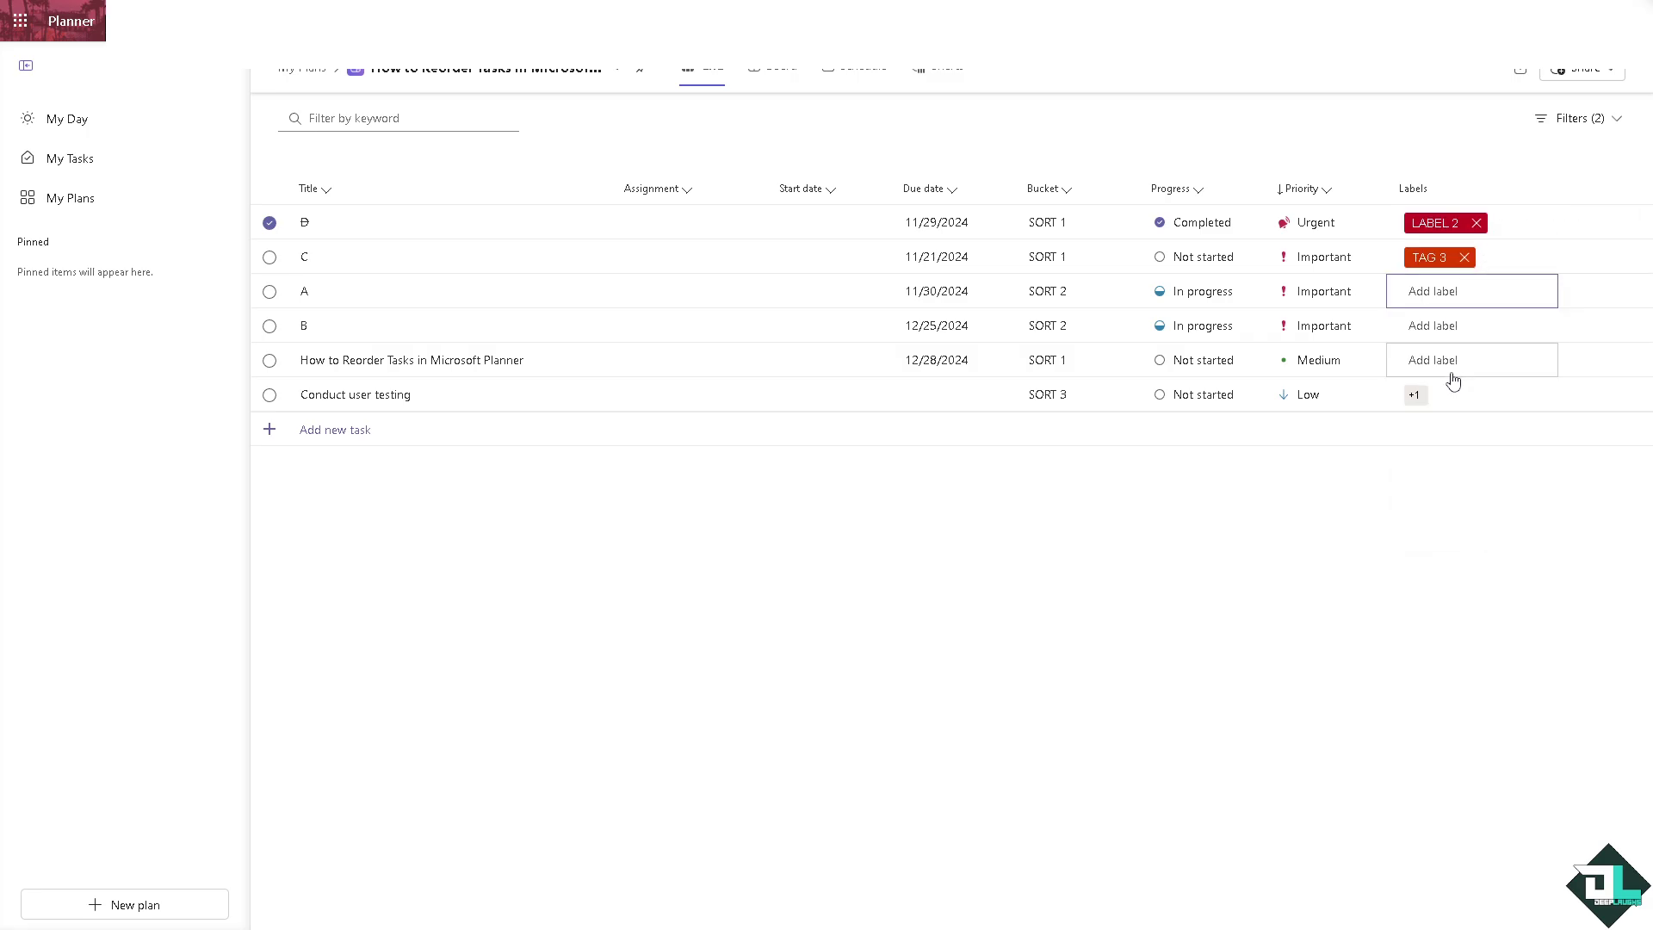
click(1441, 295)
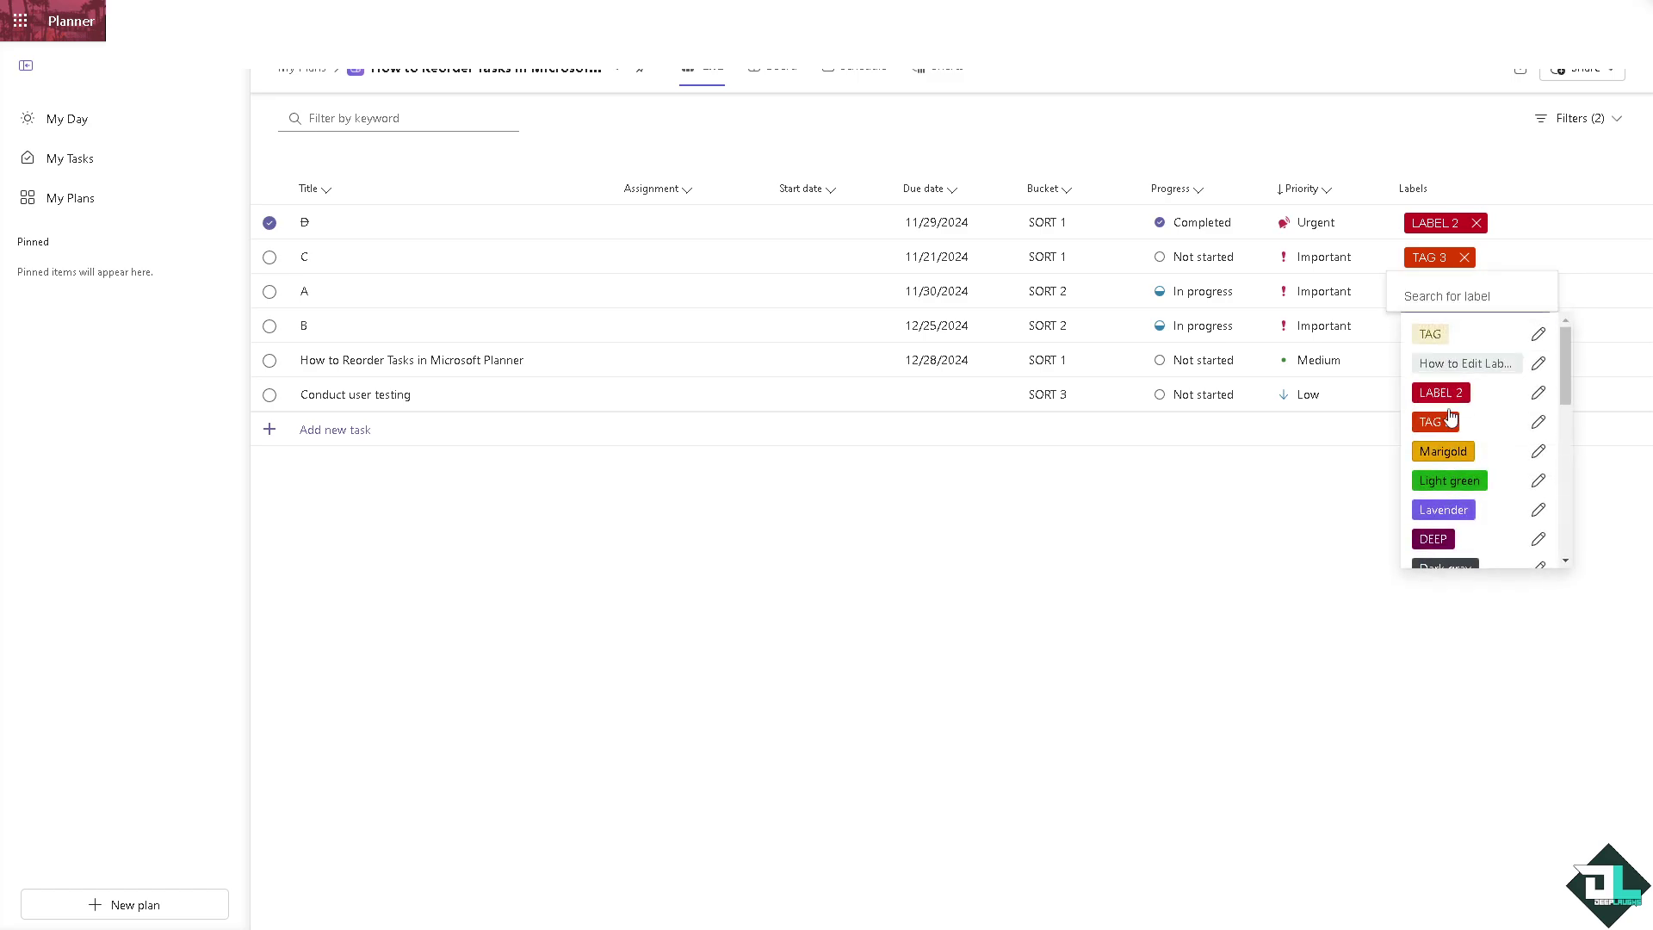
click(1444, 451)
Label task B Lavender and the reorder task Blue, then select the Labels column
click(1443, 328)
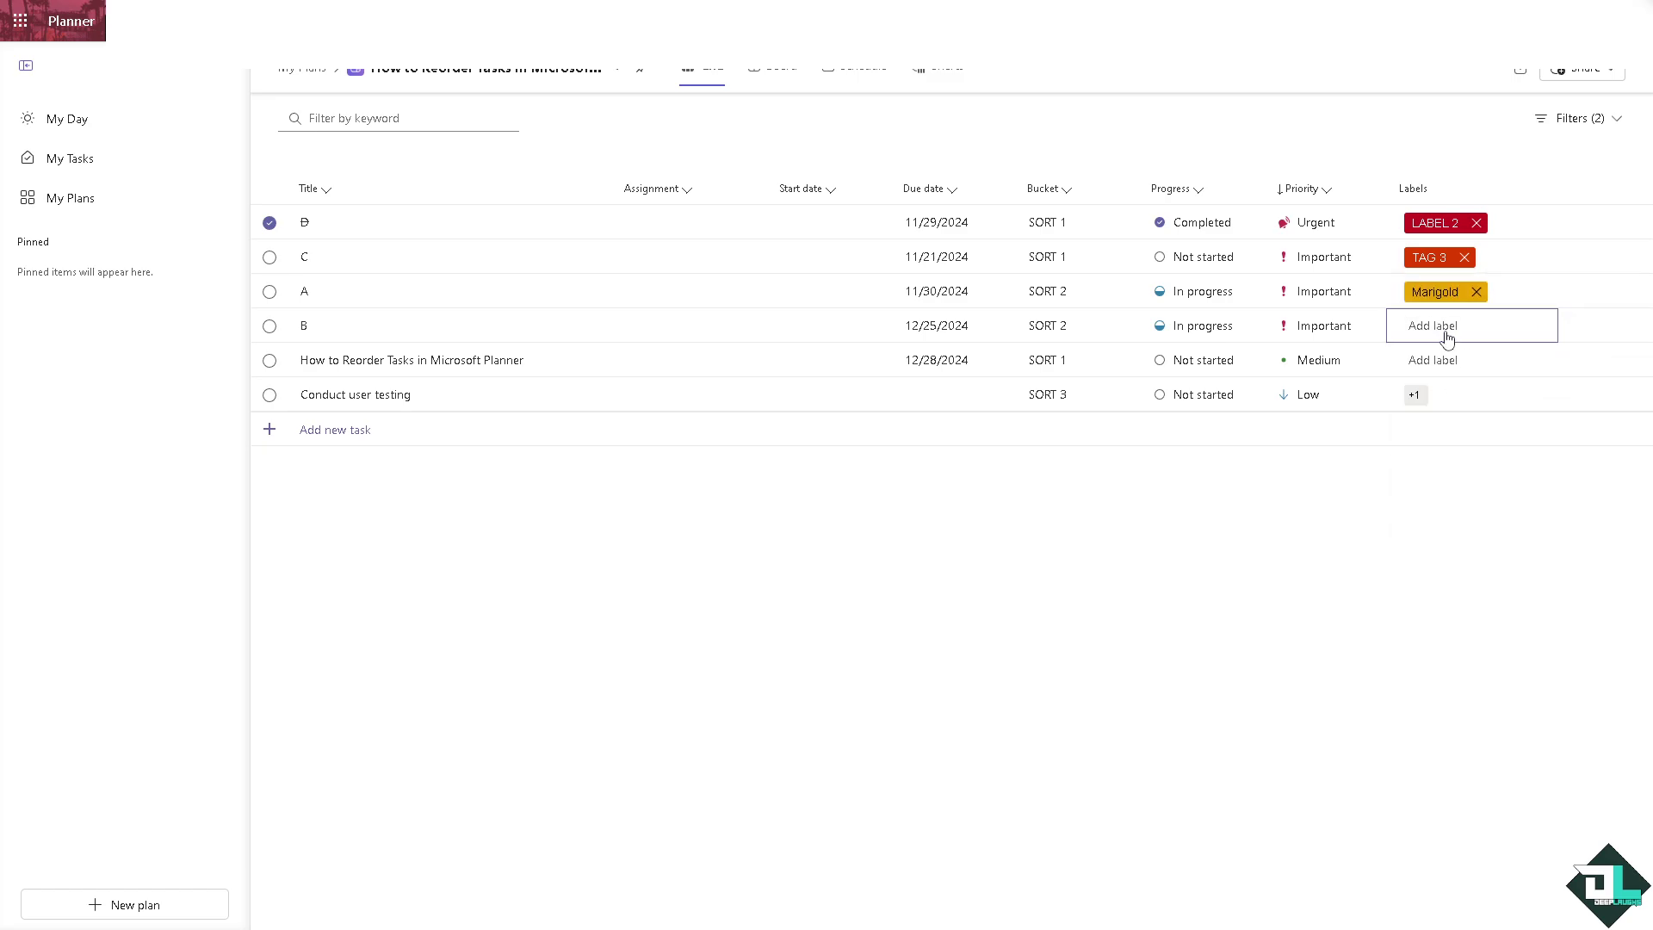
click(1448, 333)
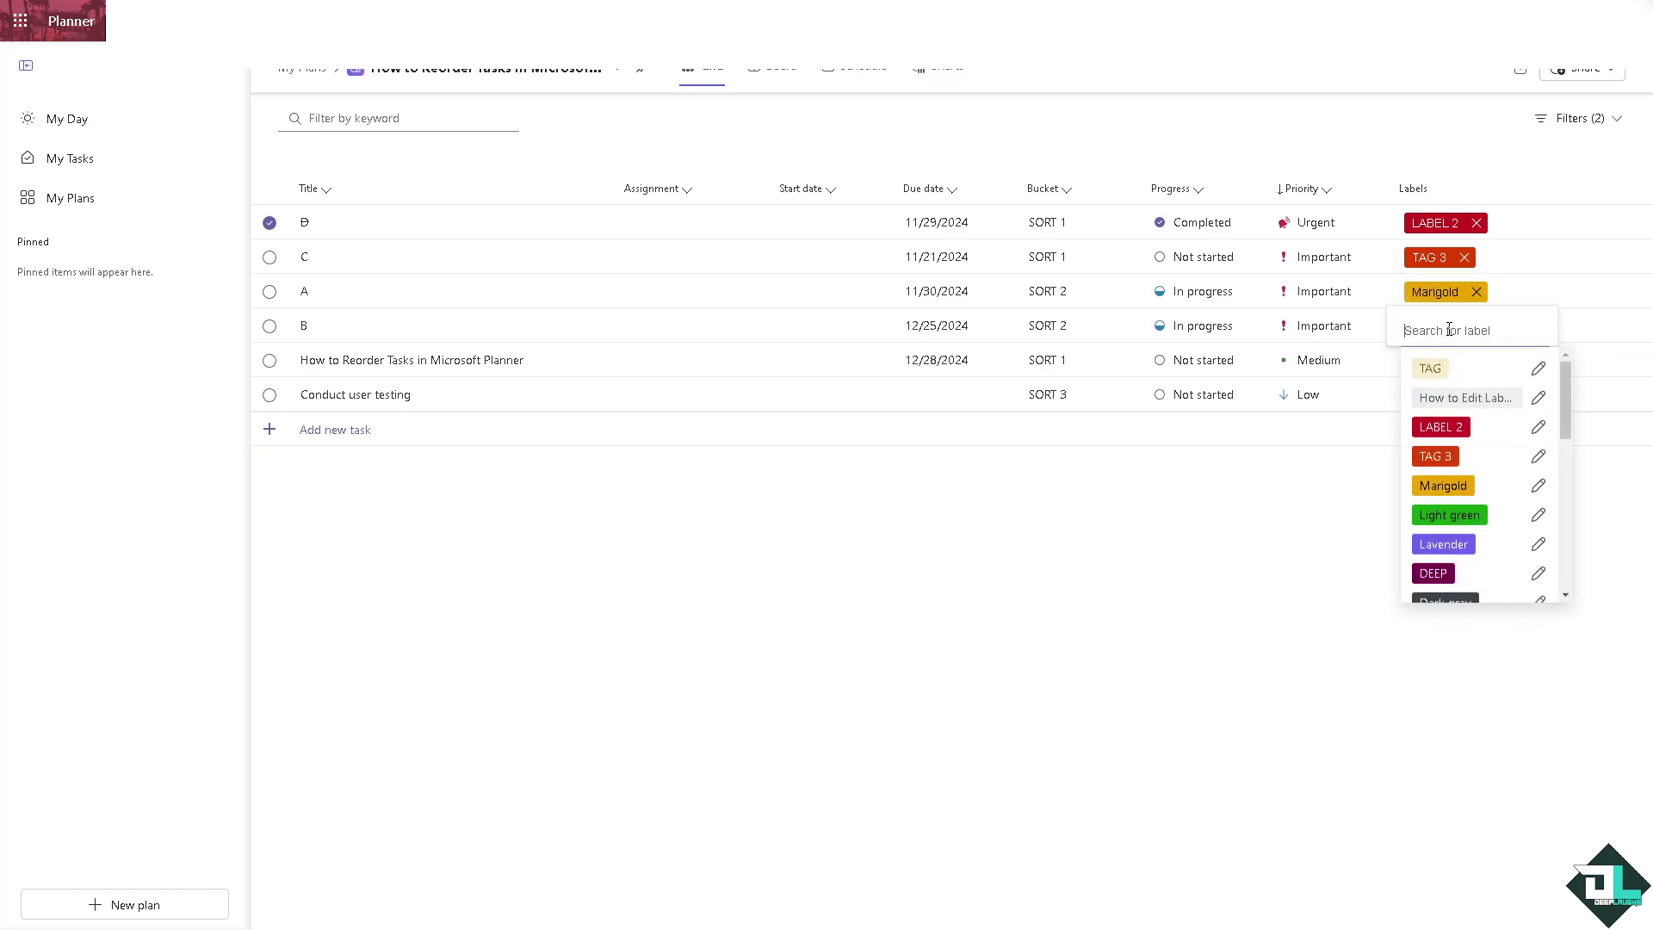
click(1444, 544)
click(1447, 362)
scroll(1446, 517, down, 3)
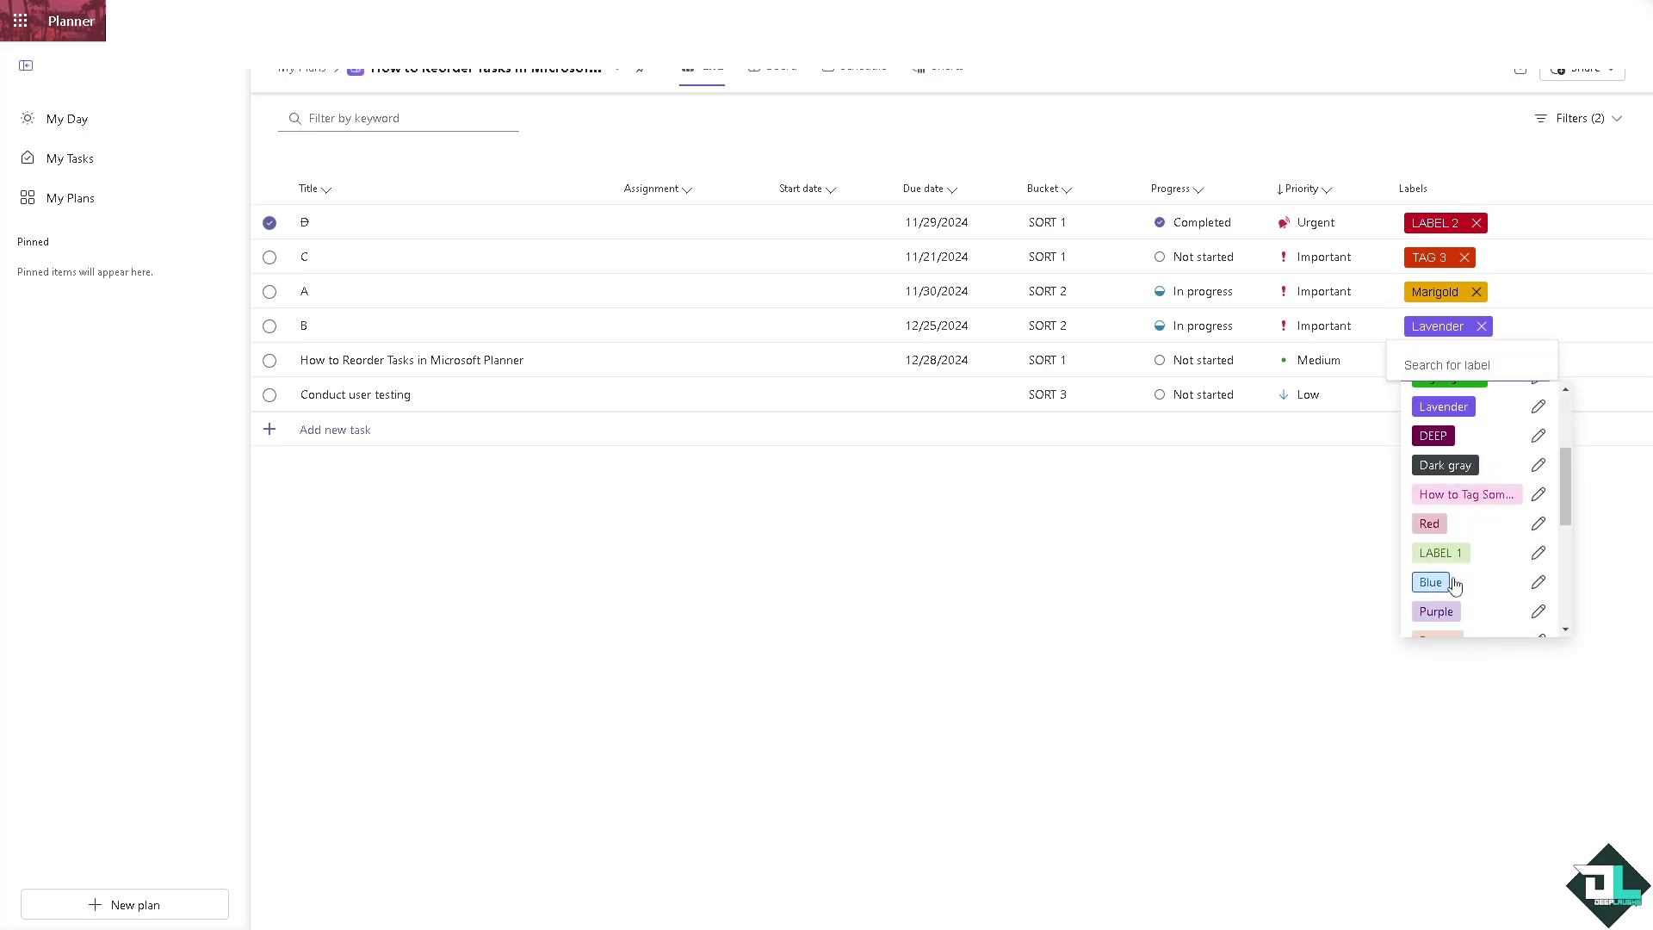
click(1446, 580)
click(1434, 401)
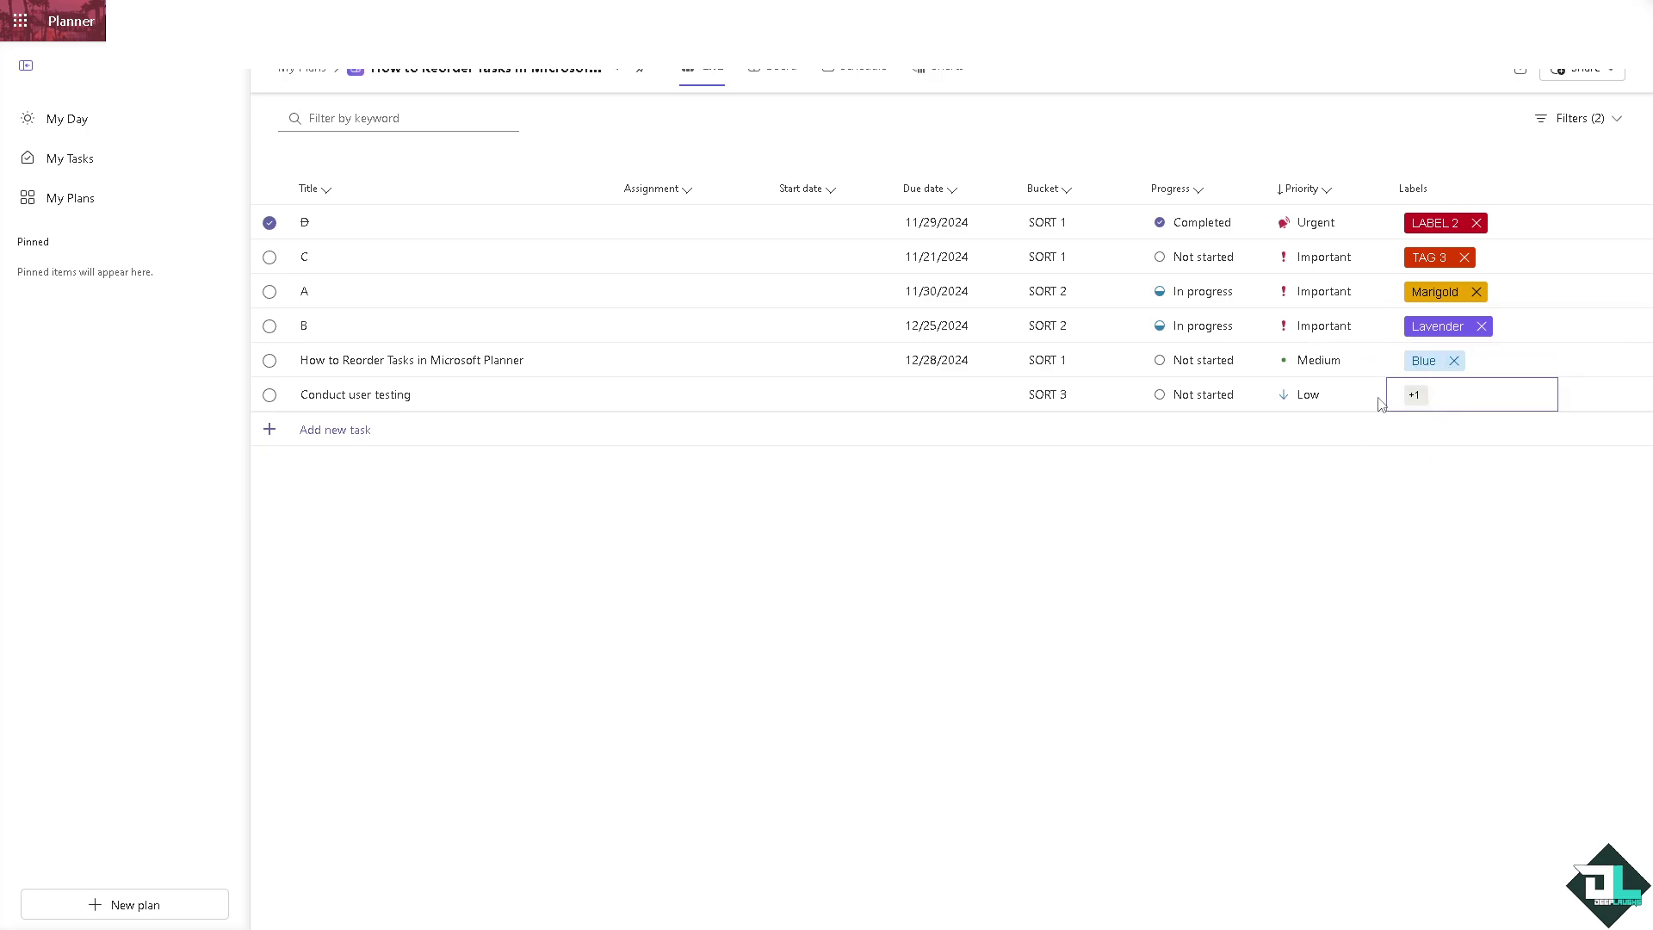
click(1420, 192)
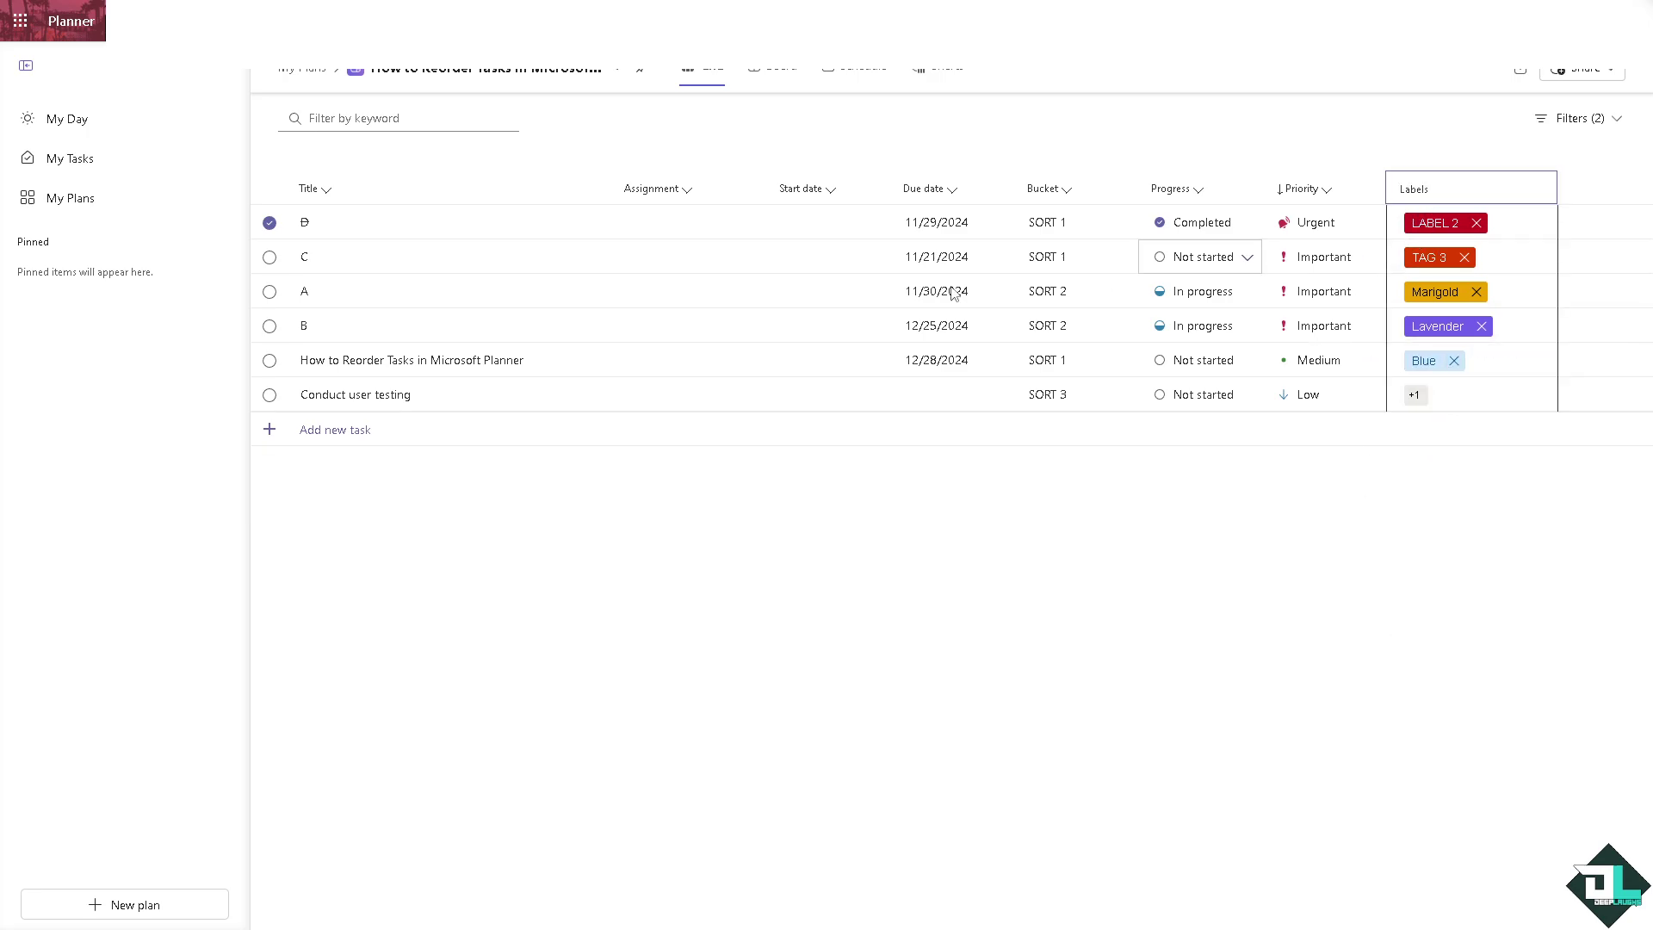